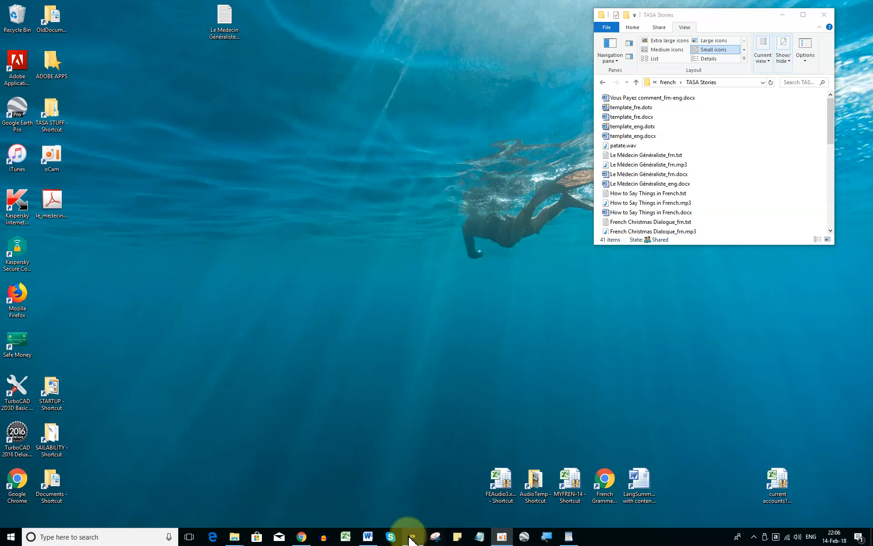
Switch to Word and load Le Médecin Généraliste_eng.docx and Le Médecin Généraliste_frn.docx together into the TASA segmentation tool.
{"action": "left_click", "coordinate": [369, 536]}
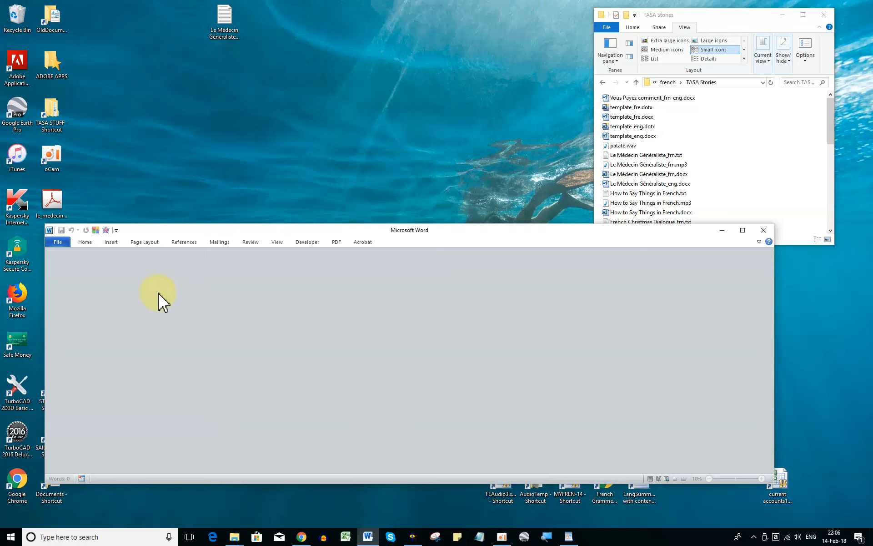
{"action": "left_click", "coordinate": [95, 230]}
{"action": "left_click", "coordinate": [134, 189]}
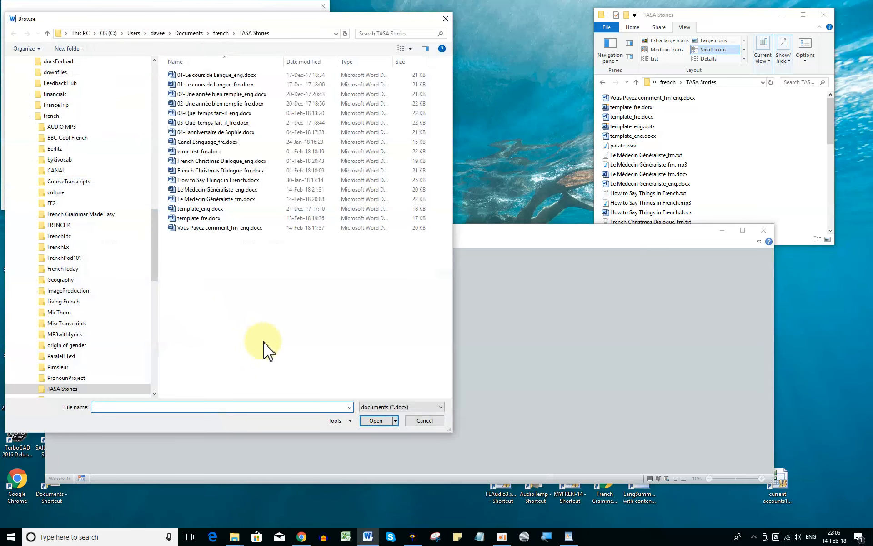
{"action": "key", "text": "super+plus"}
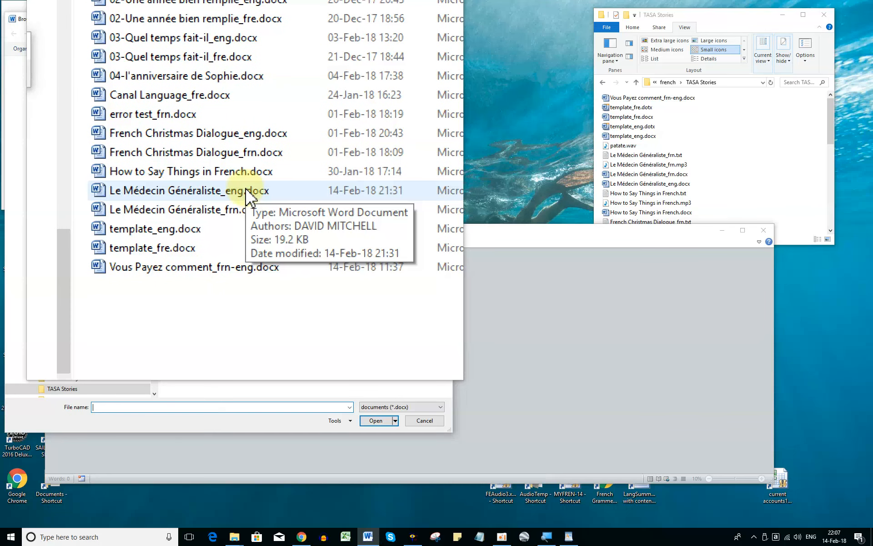
{"action": "left_click", "coordinate": [247, 192]}
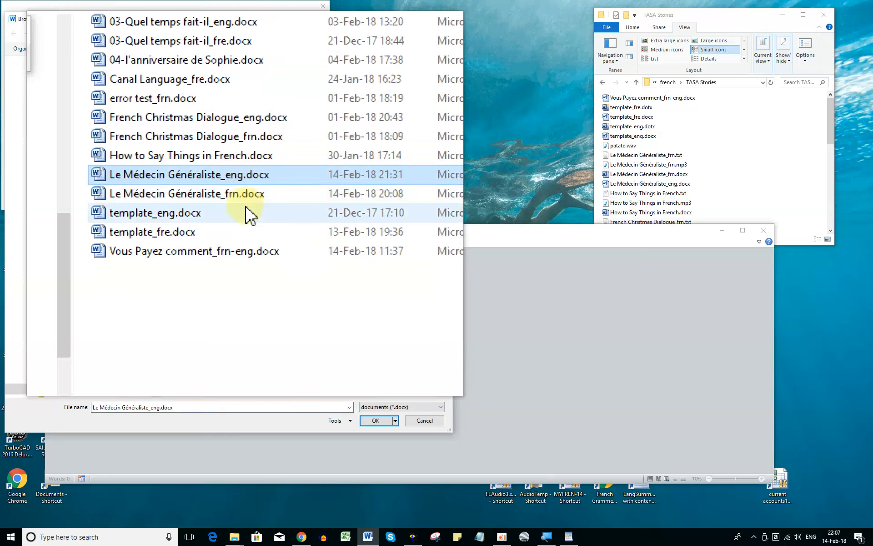
{"action": "left_click", "coordinate": [248, 198], "text": "ctrl"}
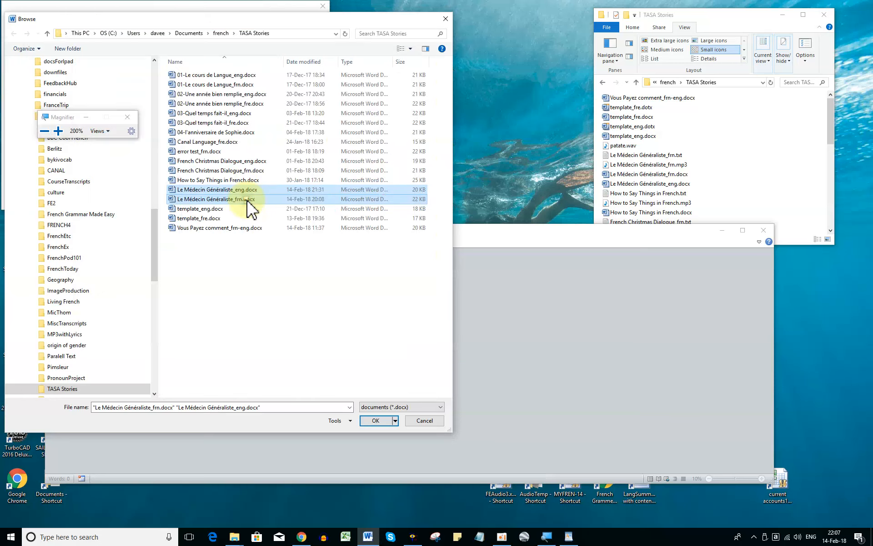
{"action": "left_click", "coordinate": [378, 420]}
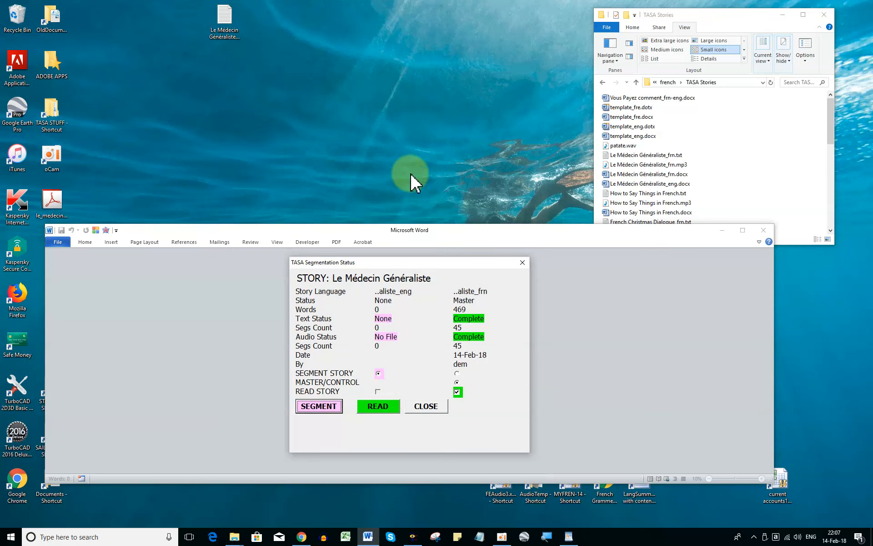
Start segmenting the English story with the French version as master.
{"action": "key", "text": "super+plus"}
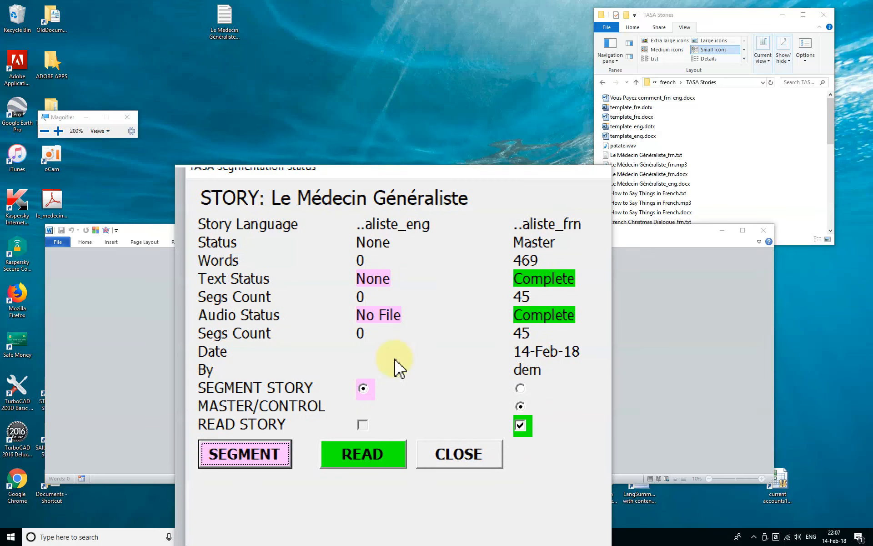
{"action": "left_click", "coordinate": [331, 407]}
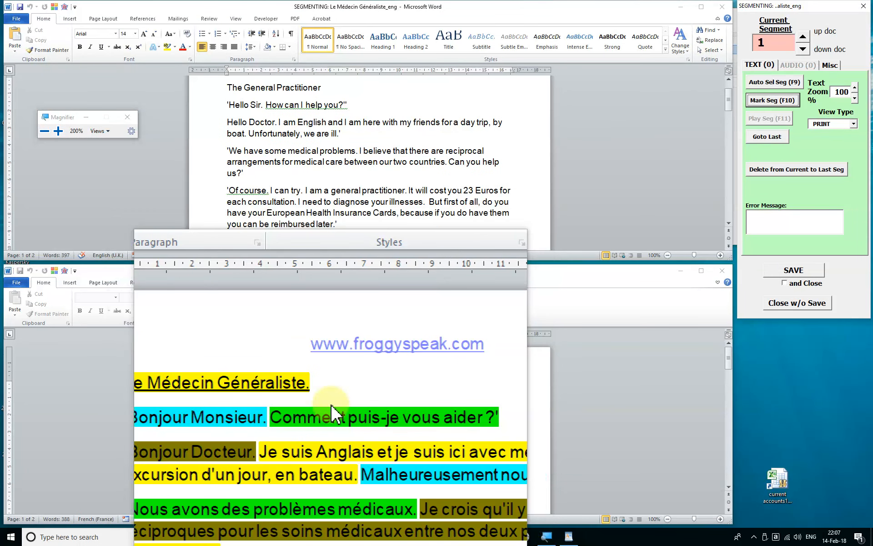
{"action": "key", "text": "super+Escape"}
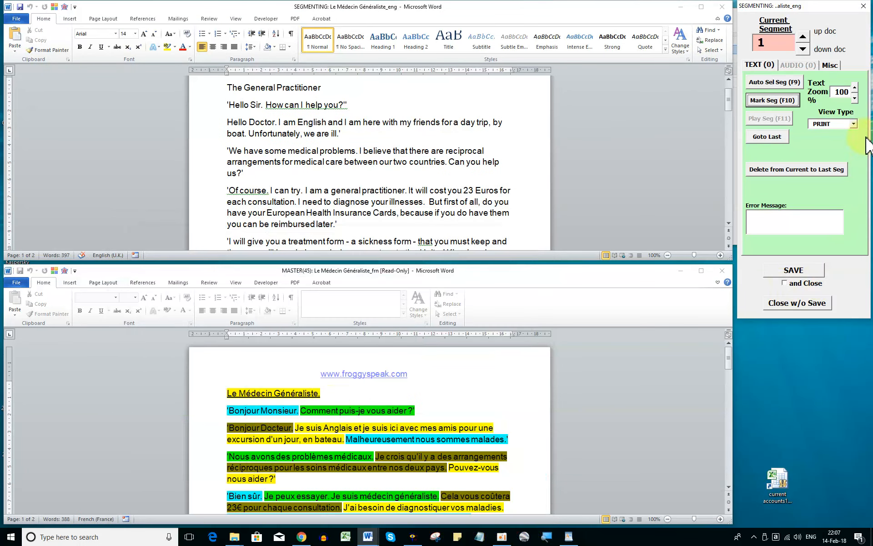
Set the text zoom of both story documents to 160%.
{"action": "left_click", "coordinate": [855, 87]}
{"action": "left_click", "coordinate": [855, 87]}
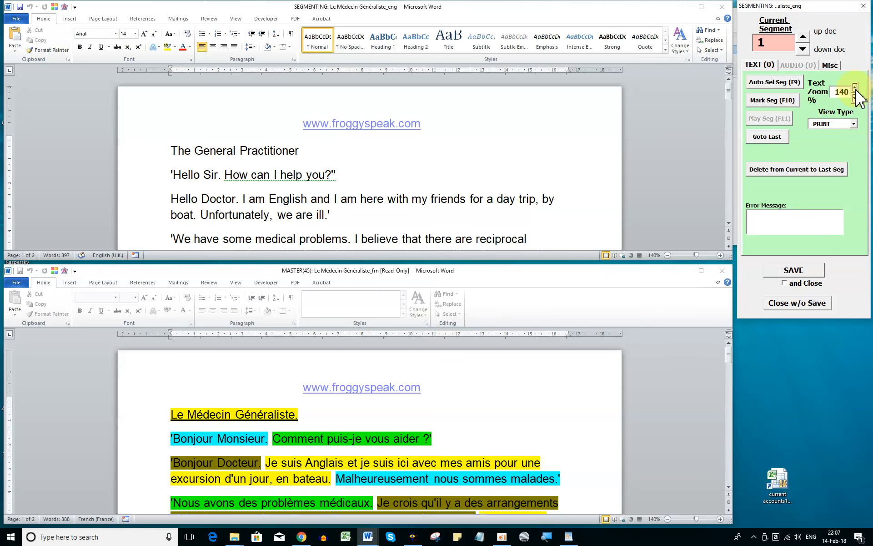
{"action": "left_click", "coordinate": [855, 87]}
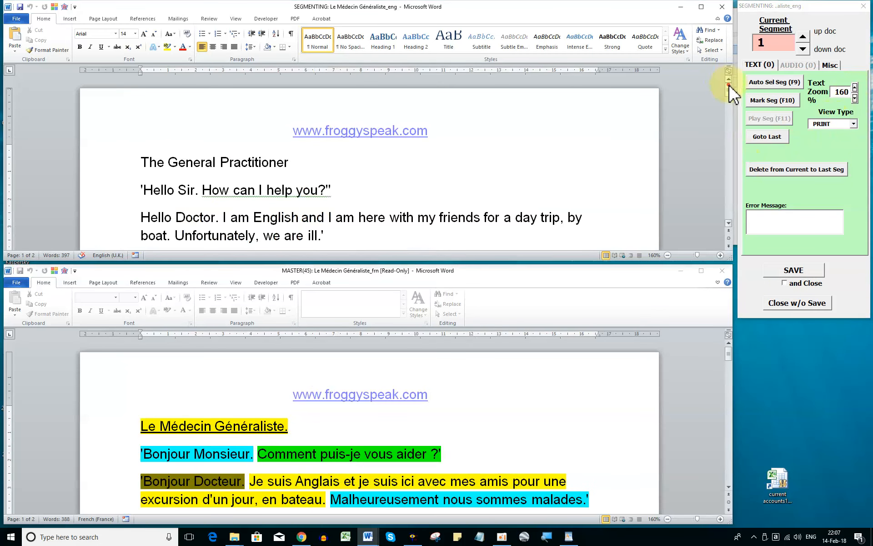
{"action": "scroll", "coordinate": [730, 80], "scroll_direction": "down", "scroll_amount": 1}
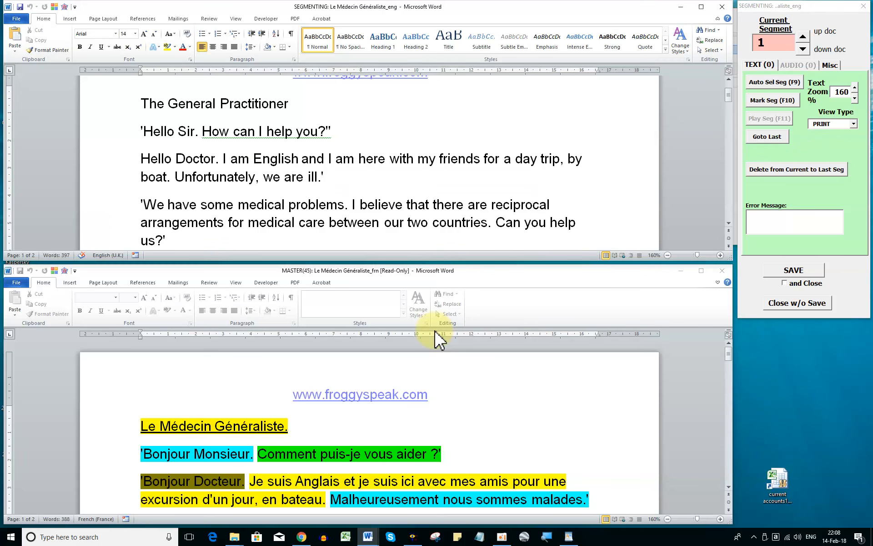
Examine the segmenting window's controls under magnification, then place the window back beside the documents.
{"action": "key", "text": "super+plus"}
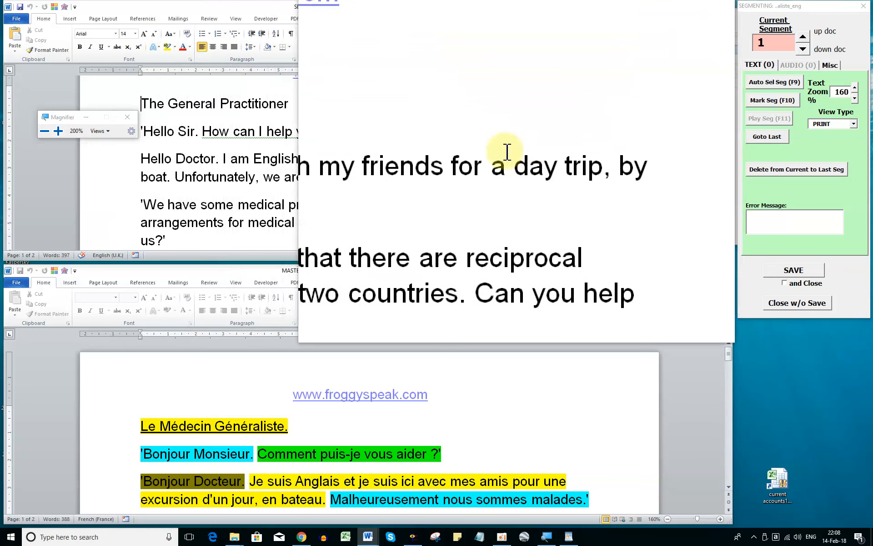
{"action": "left_click_drag", "start_coordinate": [786, 4], "coordinate": [589, 60]}
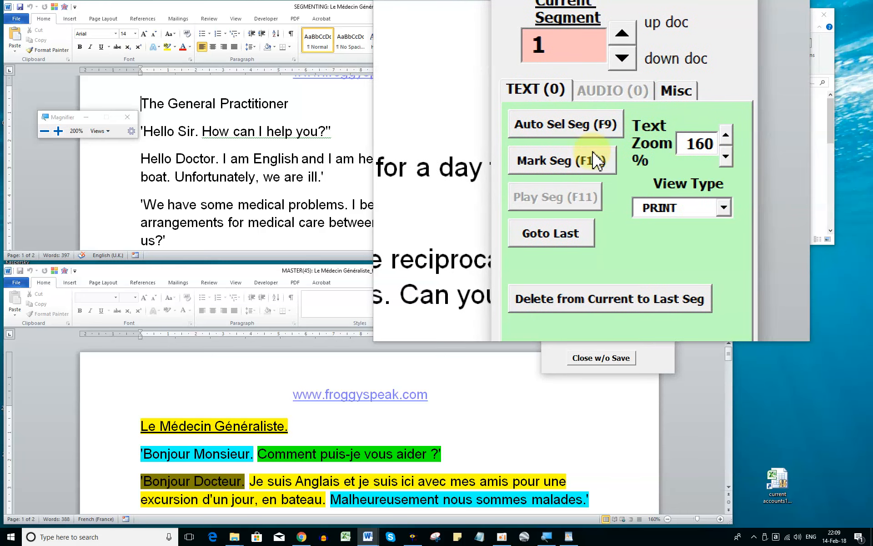
{"action": "key", "text": "super+Escape"}
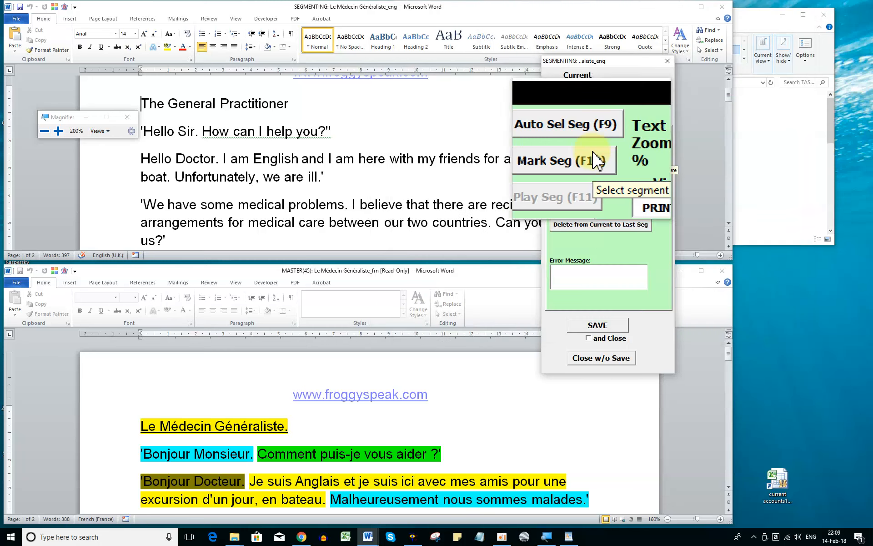
{"action": "left_click_drag", "start_coordinate": [614, 59], "coordinate": [799, 47]}
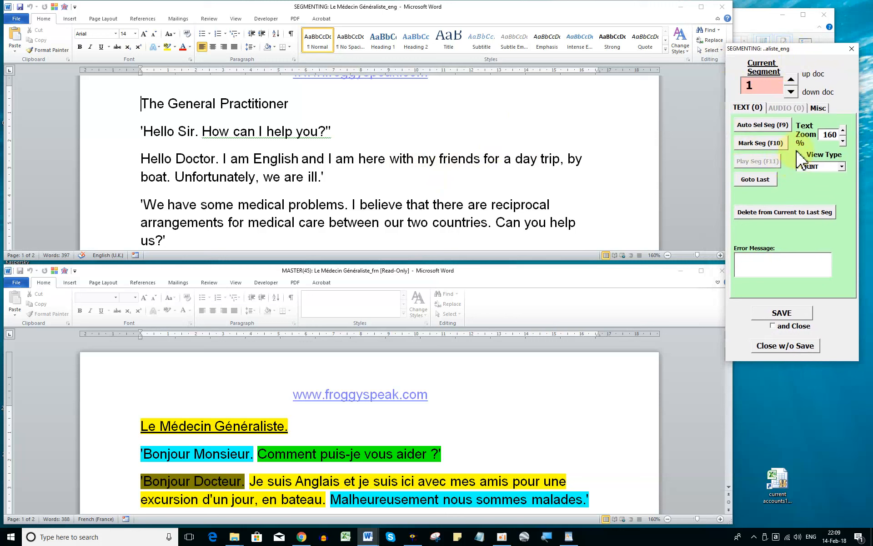
Mark the English title "The General Practitioner", "Hello Sir." and "How can I help you?" as segments 1 to 3.
{"action": "left_click", "coordinate": [186, 104]}
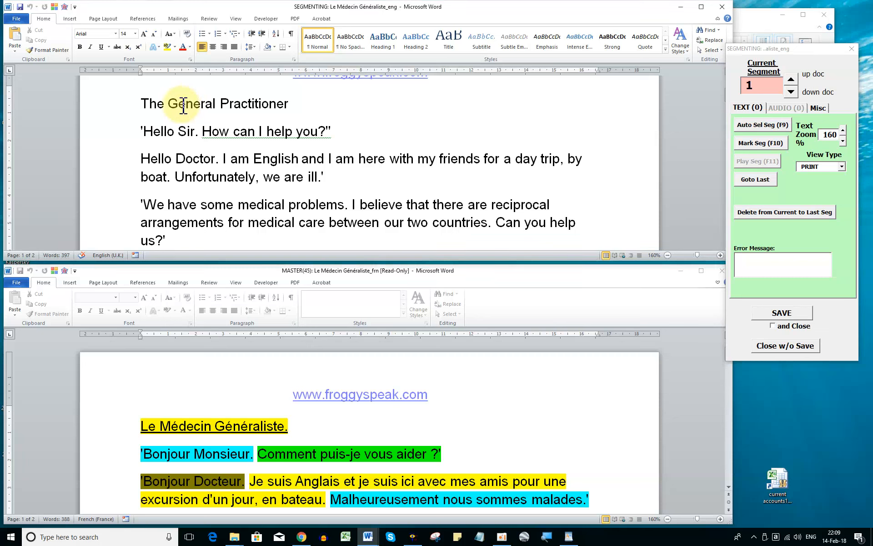
{"action": "triple_click", "coordinate": [183, 104]}
{"action": "key", "text": "F10"}
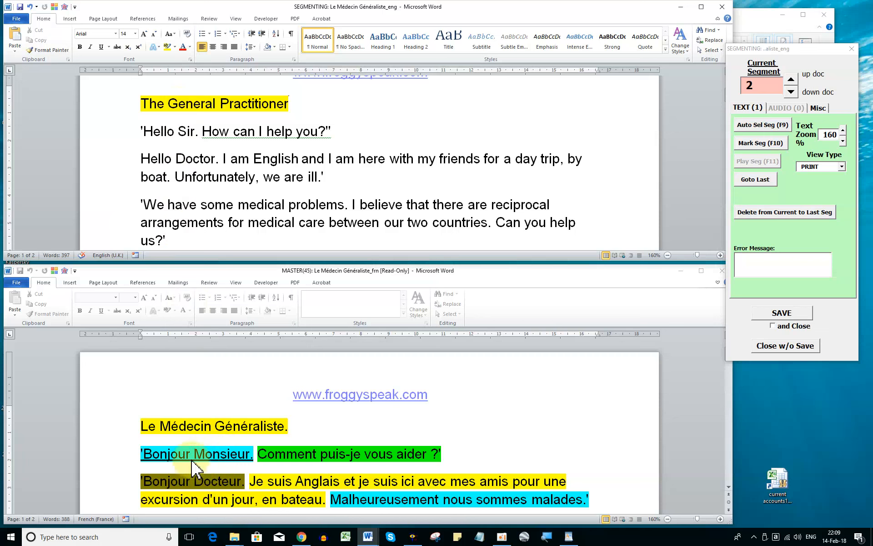
{"action": "left_click", "coordinate": [168, 131], "text": "ctrl"}
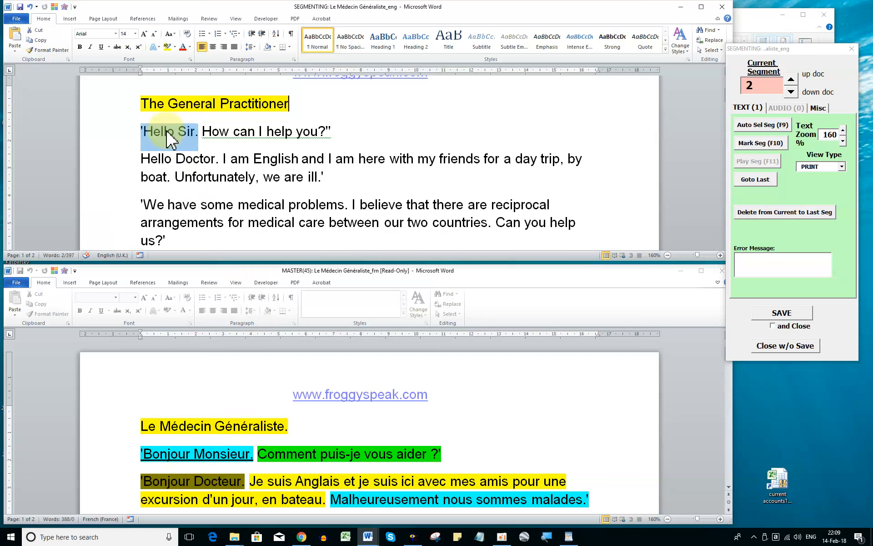
{"action": "key", "text": "F10"}
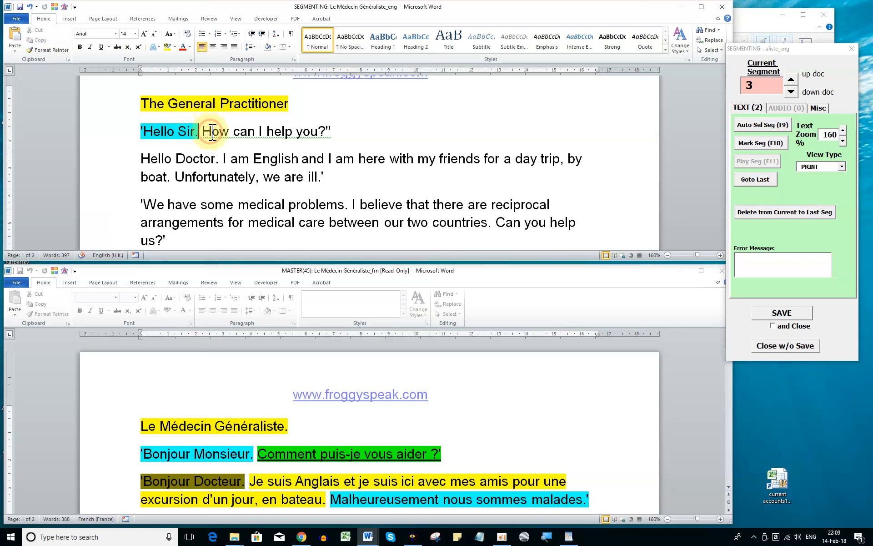
{"action": "left_click", "coordinate": [213, 132], "text": "ctrl"}
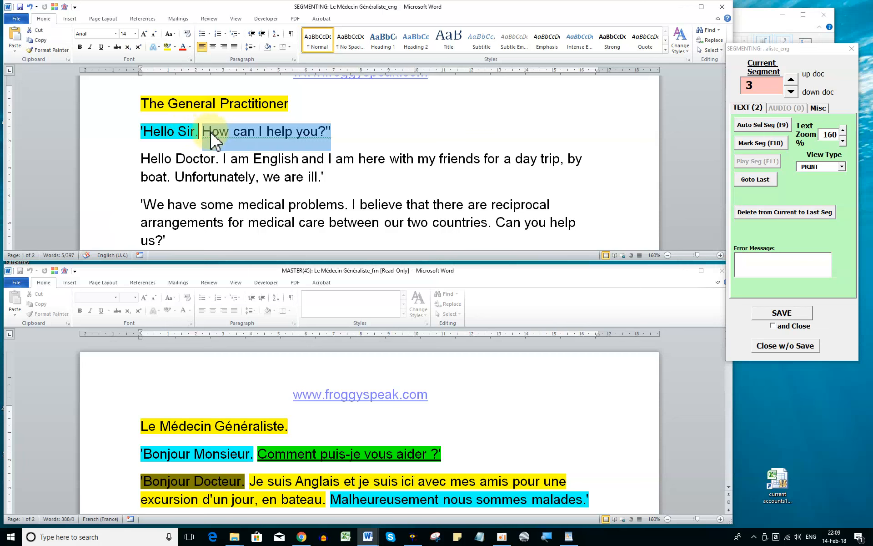
{"action": "key", "text": "F10"}
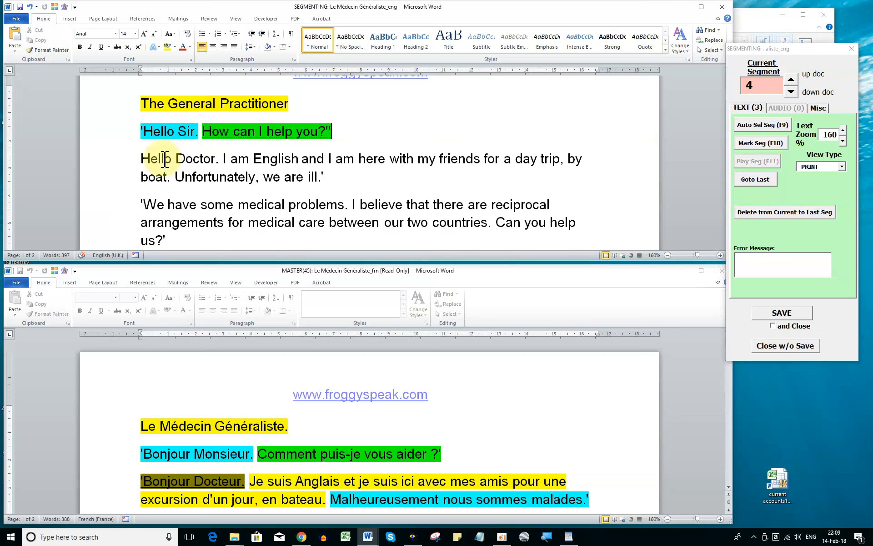
Mark the three sentences of the "Hello Doctor." paragraph and "We have some medical problems." as segments 4 to 7.
{"action": "left_click", "coordinate": [165, 160], "text": "ctrl"}
{"action": "key", "text": "F10"}
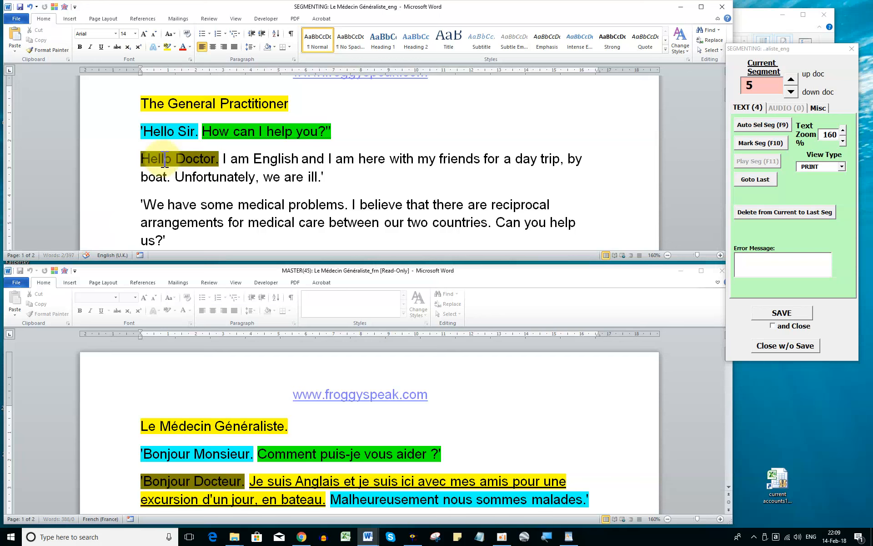
{"action": "left_click", "coordinate": [276, 162], "text": "ctrl"}
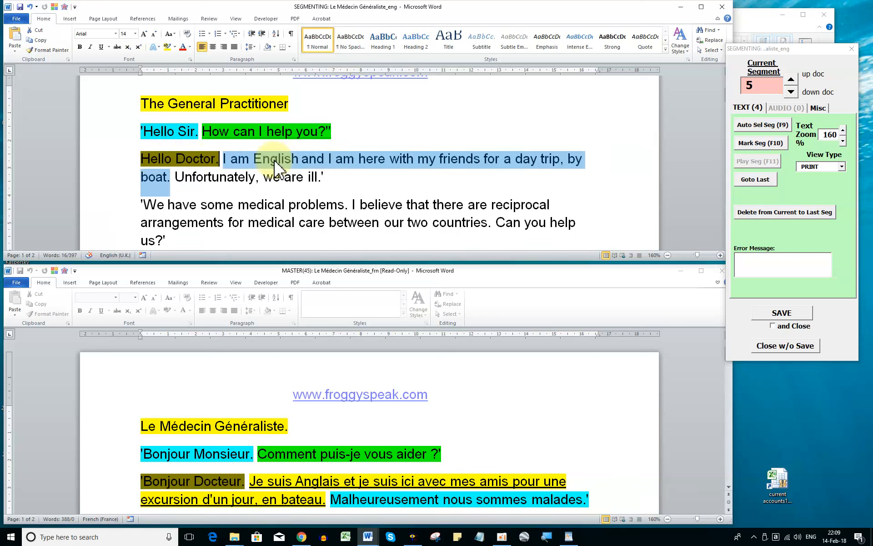
{"action": "key", "text": "F10"}
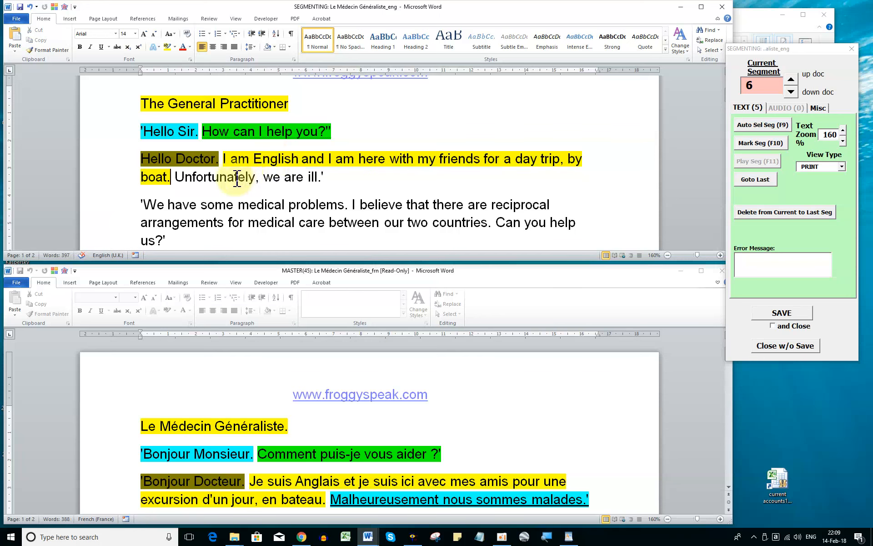
{"action": "left_click", "coordinate": [236, 178], "text": "ctrl"}
{"action": "key", "text": "F10"}
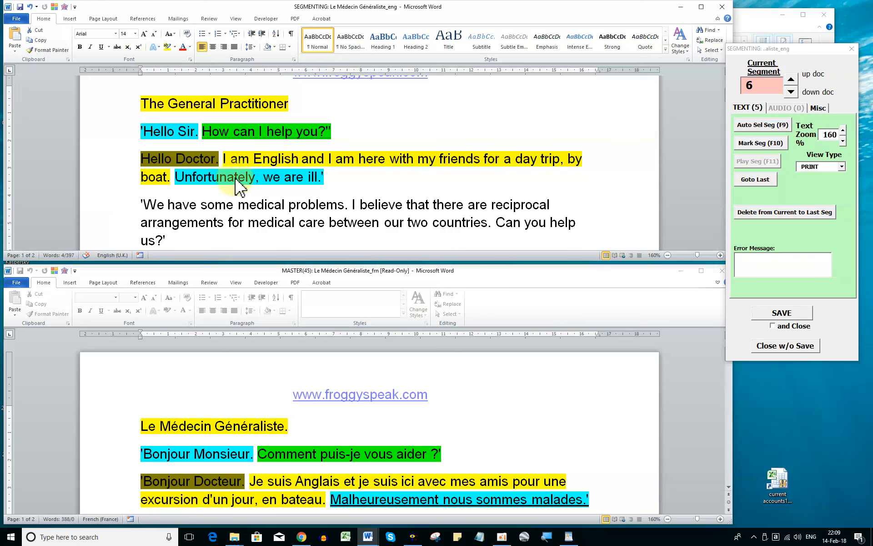
{"action": "left_click", "coordinate": [188, 205], "text": "ctrl"}
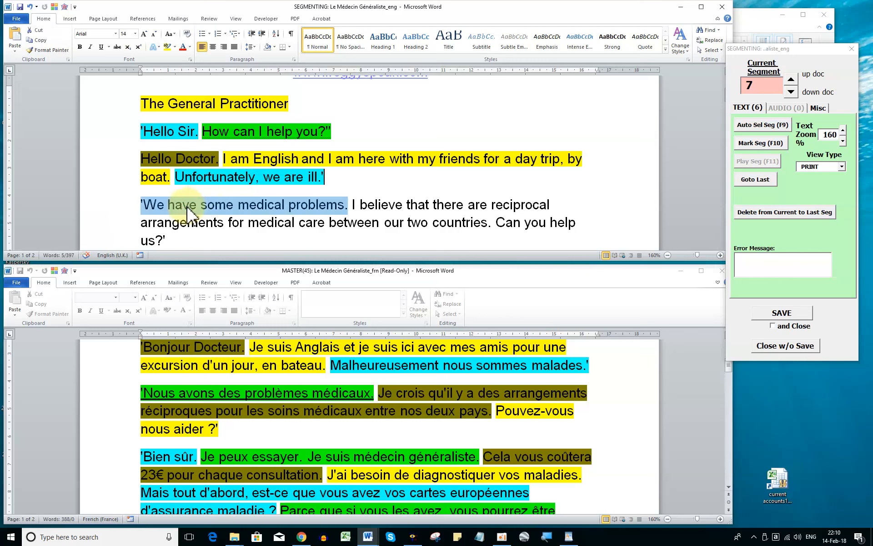
{"action": "key", "text": "F10"}
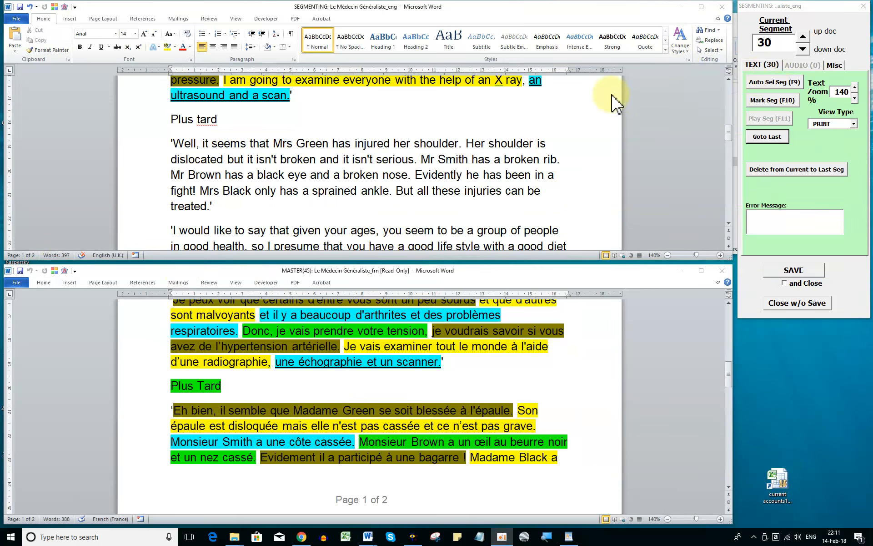
Replace the untranslated line "Plus tard" in the English story with "Later" and save the segmentation.
{"action": "left_click", "coordinate": [291, 128]}
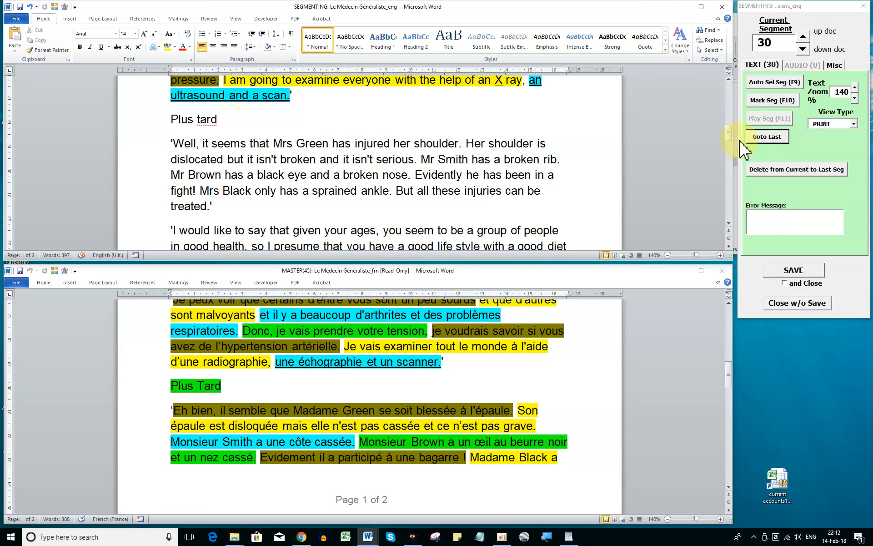
{"action": "left_click_drag", "start_coordinate": [729, 140], "coordinate": [728, 137]}
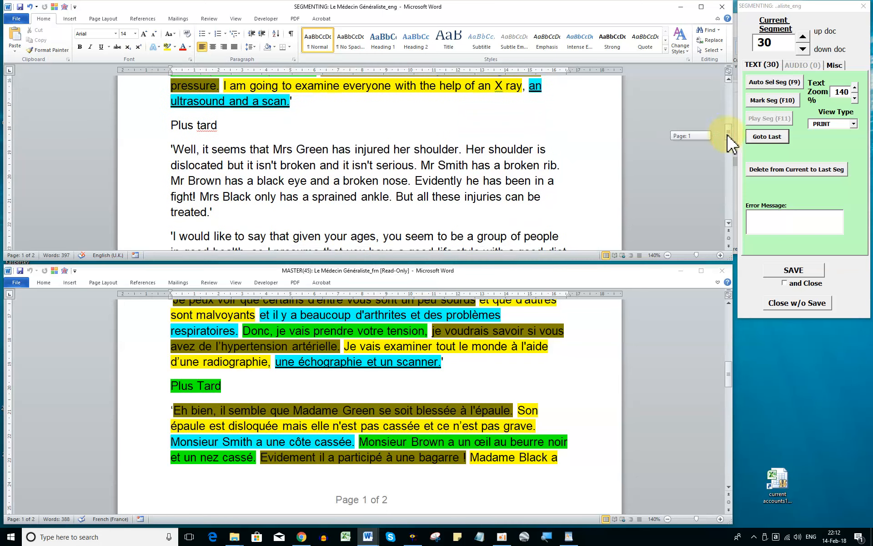
{"action": "left_click_drag", "start_coordinate": [172, 125], "coordinate": [212, 126]}
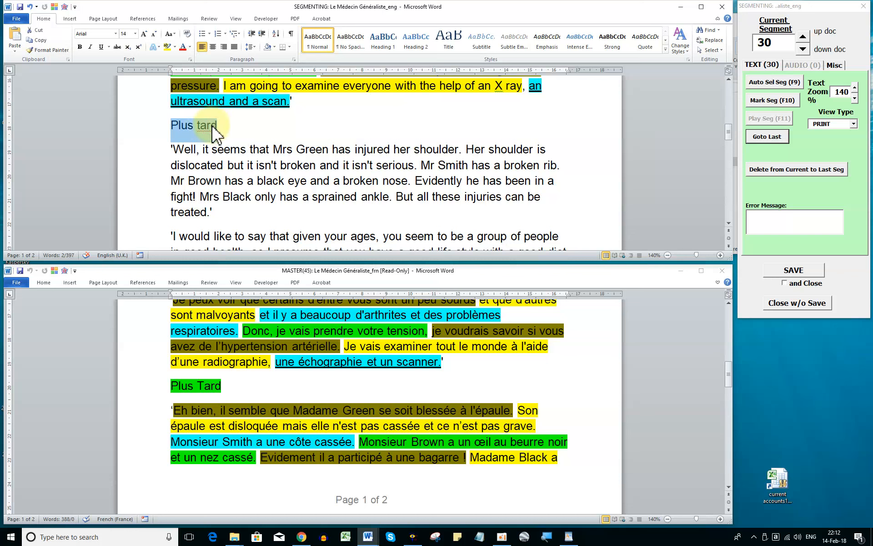
{"action": "type", "text": "L"}
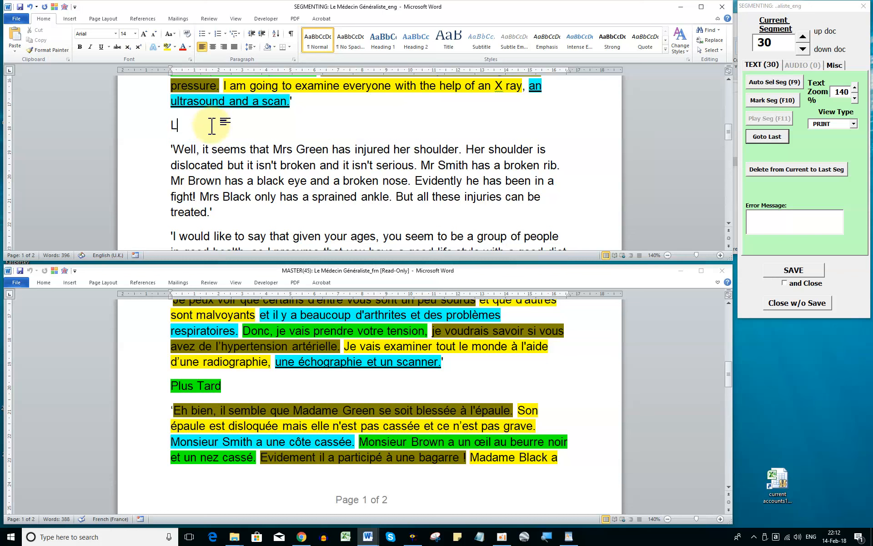
{"action": "type", "text": "ater"}
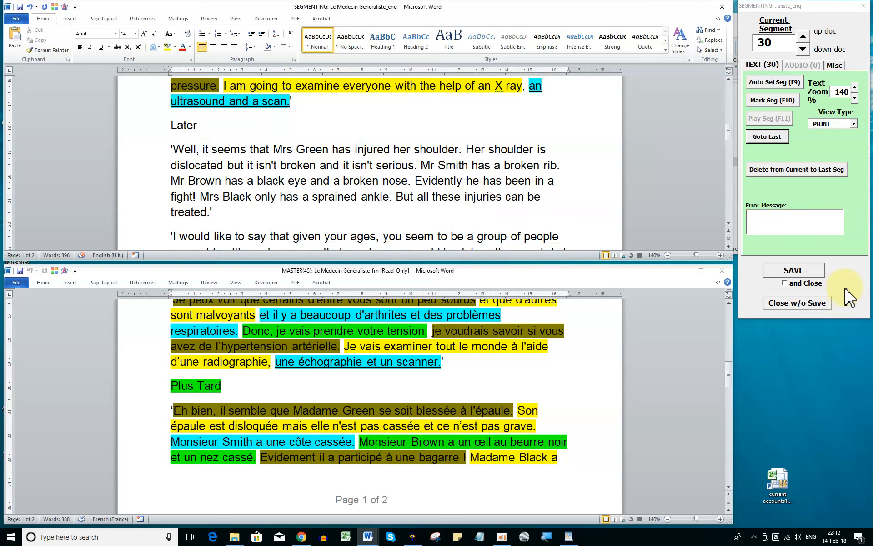
{"action": "left_click_drag", "start_coordinate": [729, 135], "coordinate": [729, 129]}
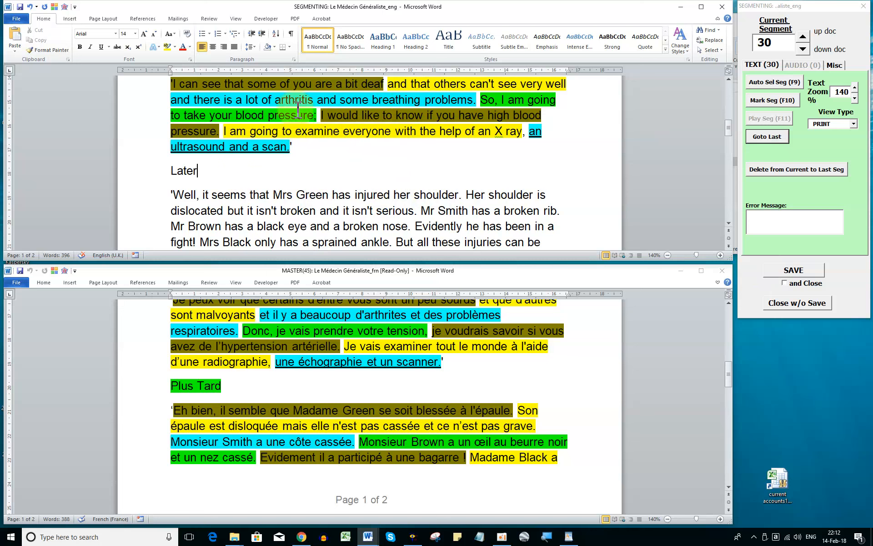
{"action": "left_click", "coordinate": [803, 272]}
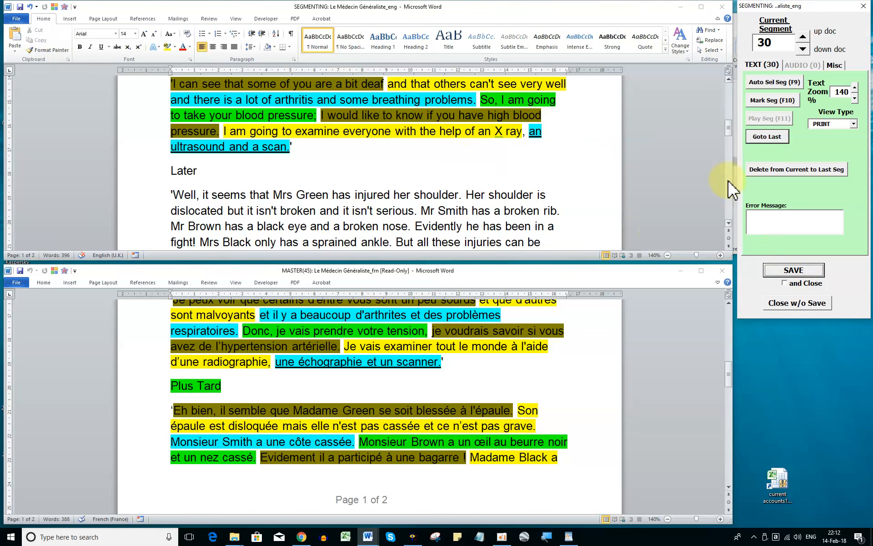
Advance to segment 31 and mark the English line "Later" to match "Plus Tard" in the French master.
{"action": "double_click", "coordinate": [535, 132]}
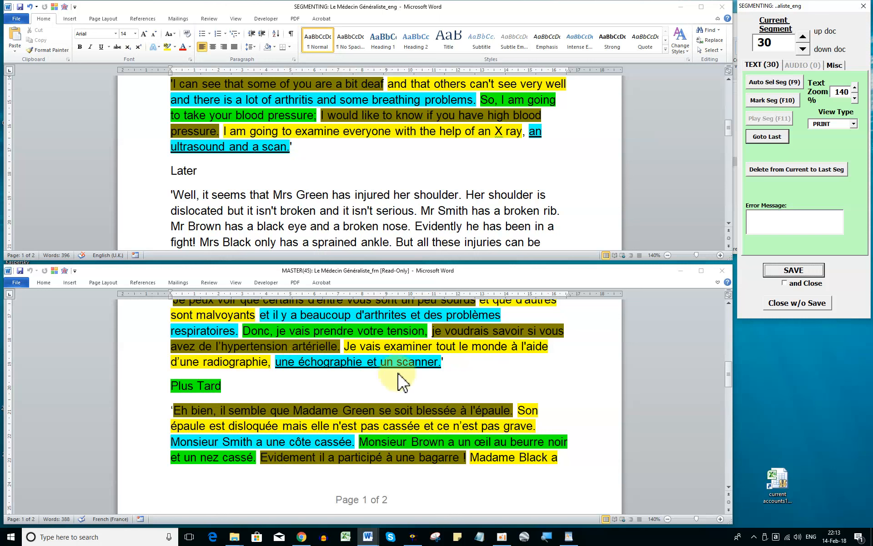
{"action": "left_click", "coordinate": [803, 49]}
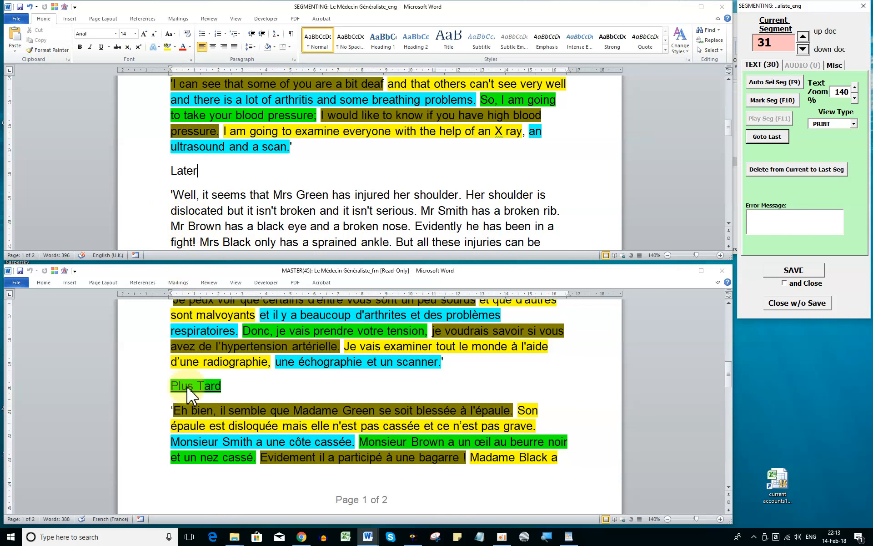
{"action": "left_click", "coordinate": [186, 175]}
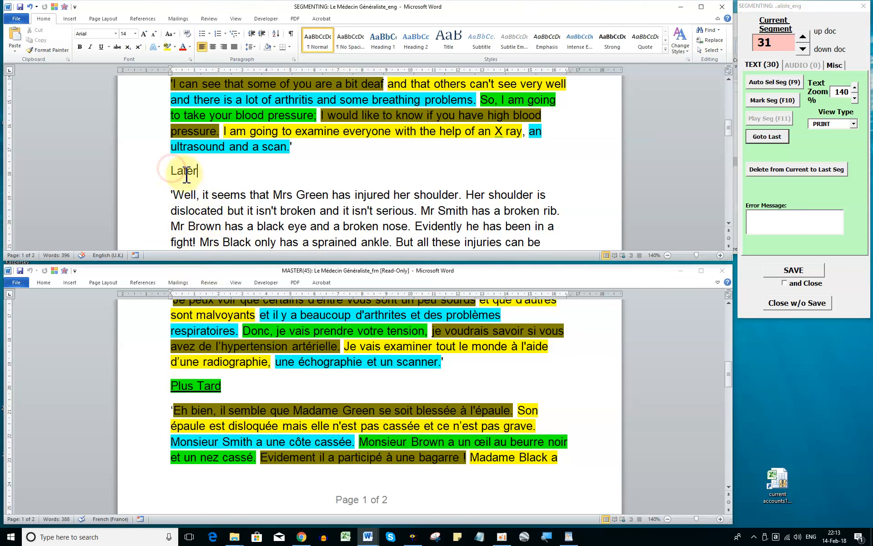
{"action": "left_click", "coordinate": [179, 170]}
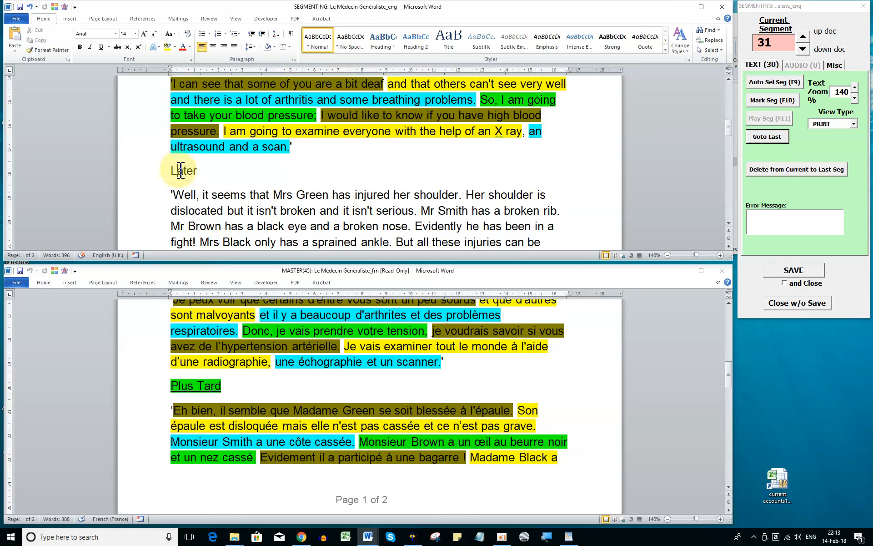
{"action": "double_click", "coordinate": [181, 171]}
{"action": "key", "text": "F10"}
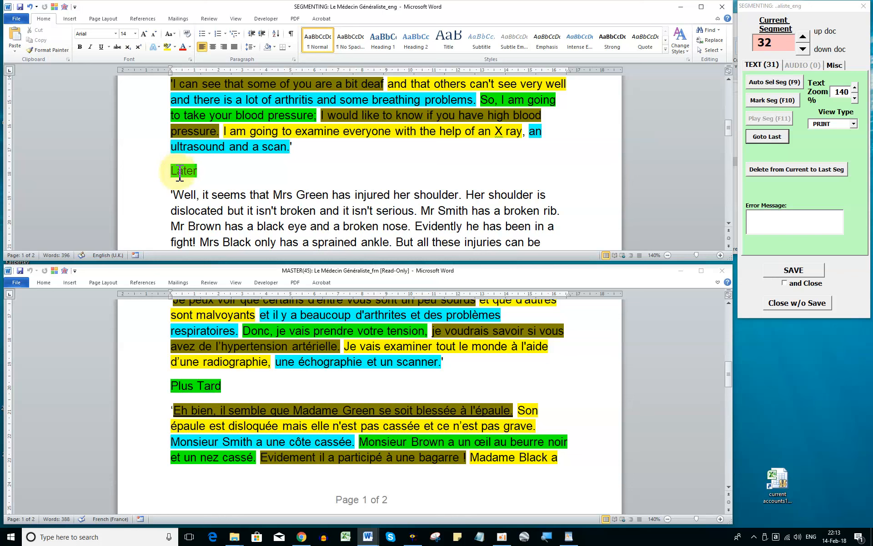
Mark the sentence beginning "Well, it seems" and the one beginning "Her shoulder is dislocated" as segments 32 and 33.
{"action": "left_click", "coordinate": [187, 195]}
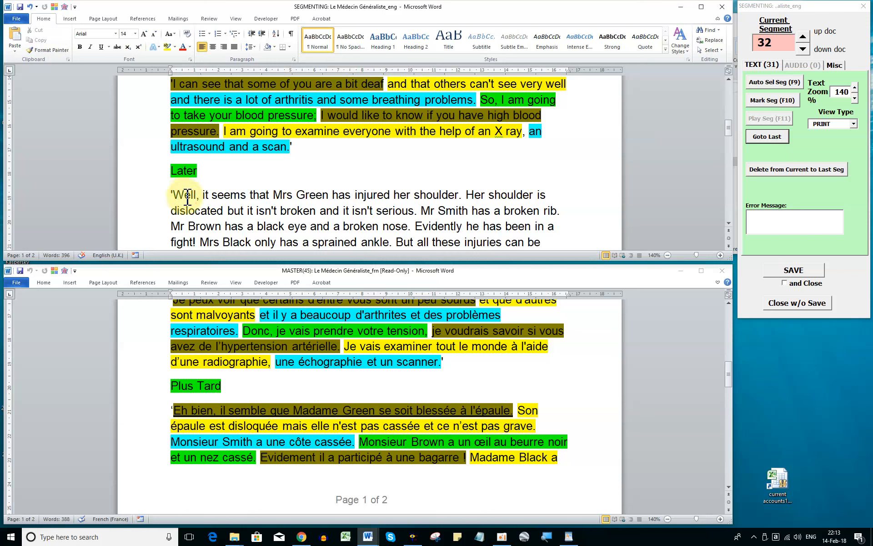
{"action": "key", "text": "F9"}
{"action": "key", "text": "F10"}
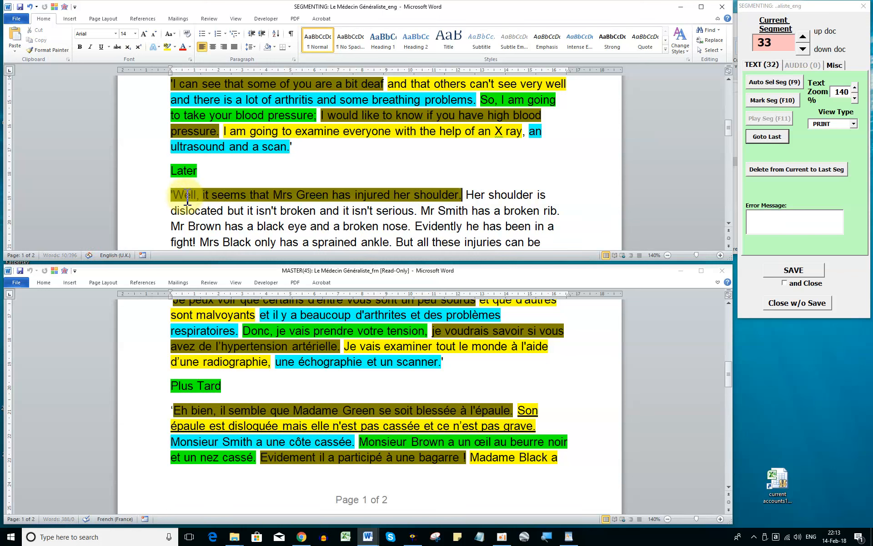
{"action": "left_click", "coordinate": [479, 197]}
{"action": "key", "text": "F9"}
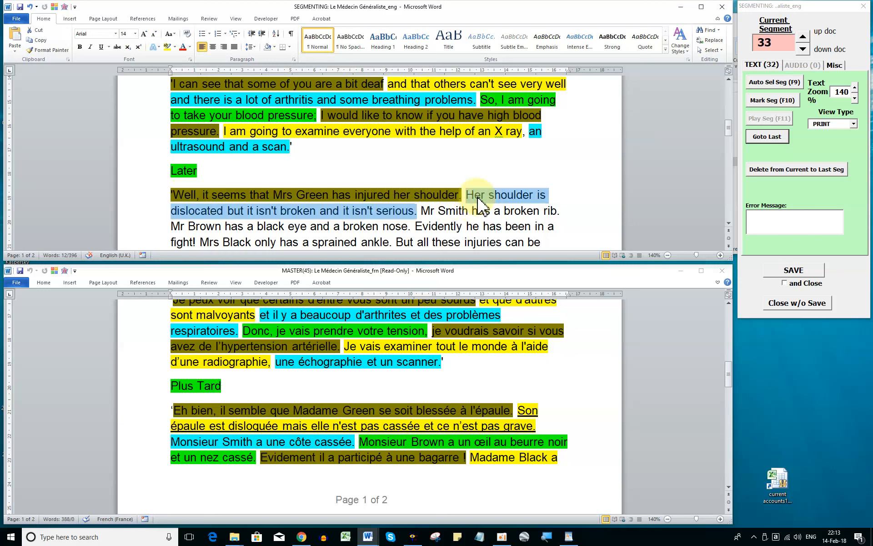
{"action": "key", "text": "F10"}
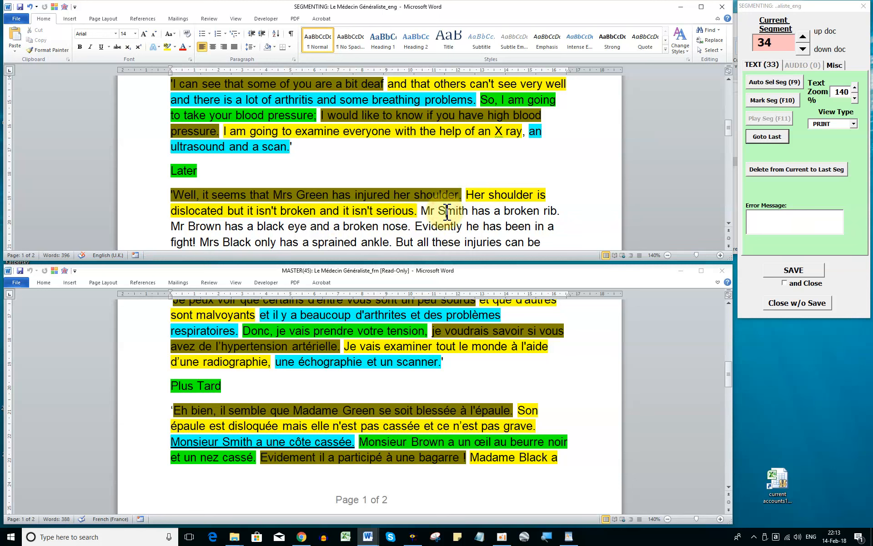
Mark the sentence about the broken rib and the one about the black eye and broken nose as segments 34 and 35.
{"action": "key", "text": "F9"}
{"action": "key", "text": "F10"}
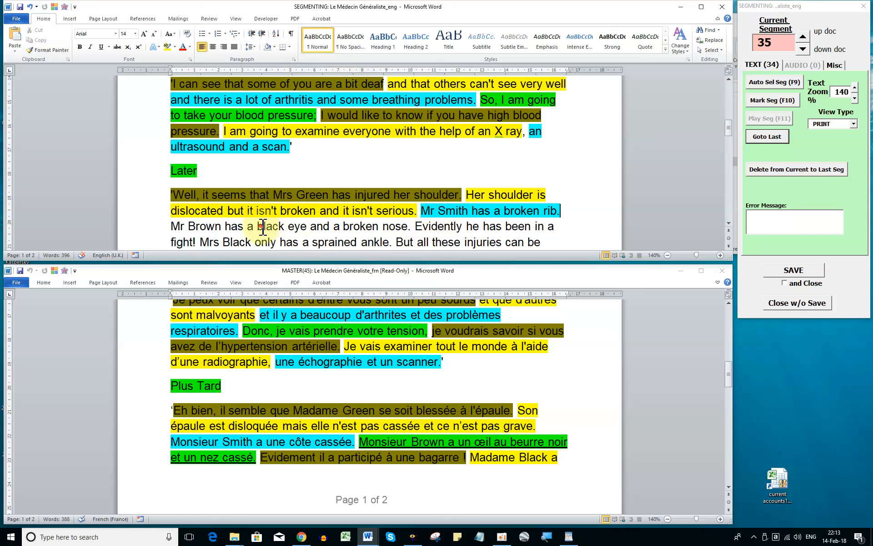
{"action": "key", "text": "F9"}
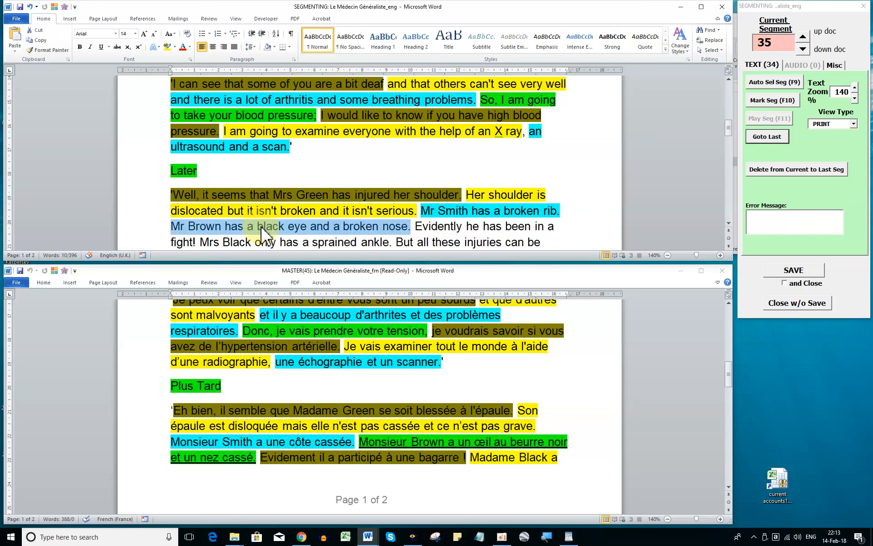
{"action": "key", "text": "F10"}
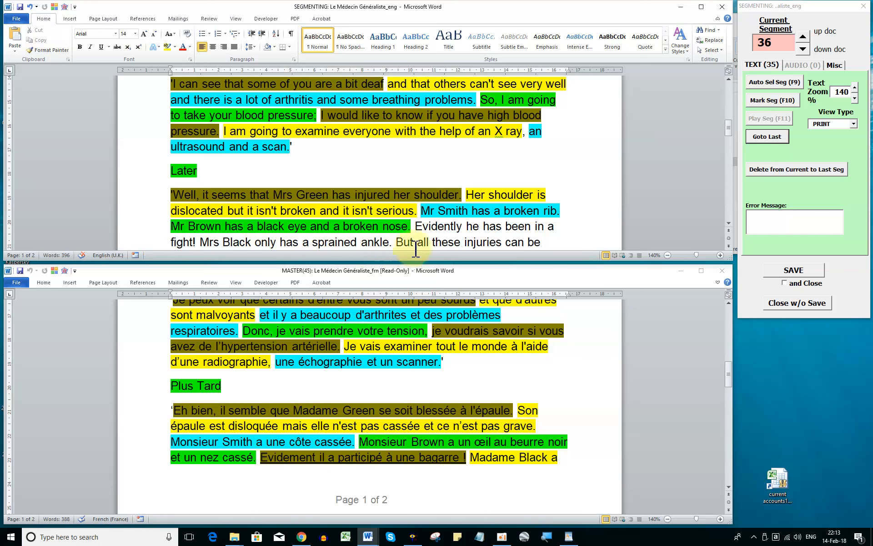
Mark "Evidently he has been in a fight!", the sprained ankle sentence and "But all these injuries can be treated." as segments 36 to 38.
{"action": "left_click_drag", "start_coordinate": [729, 131], "coordinate": [731, 145]}
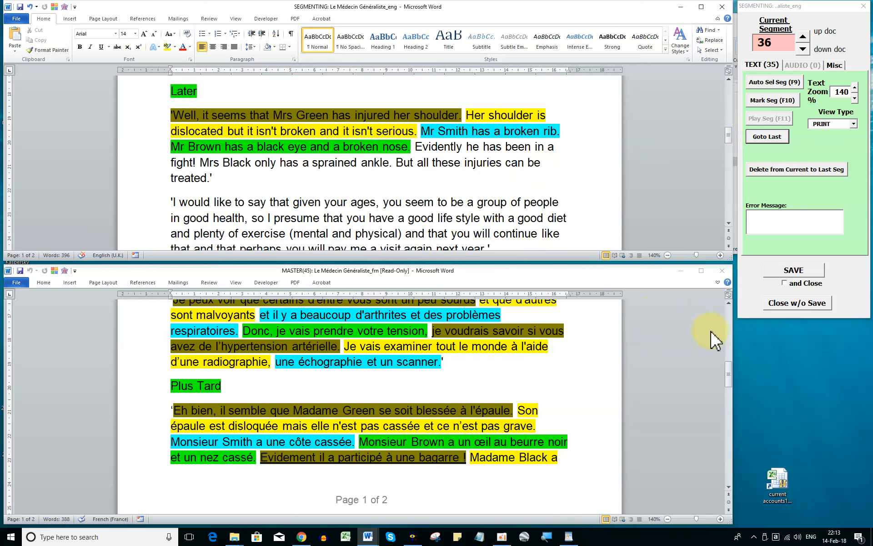
{"action": "left_click_drag", "start_coordinate": [728, 369], "coordinate": [729, 384]}
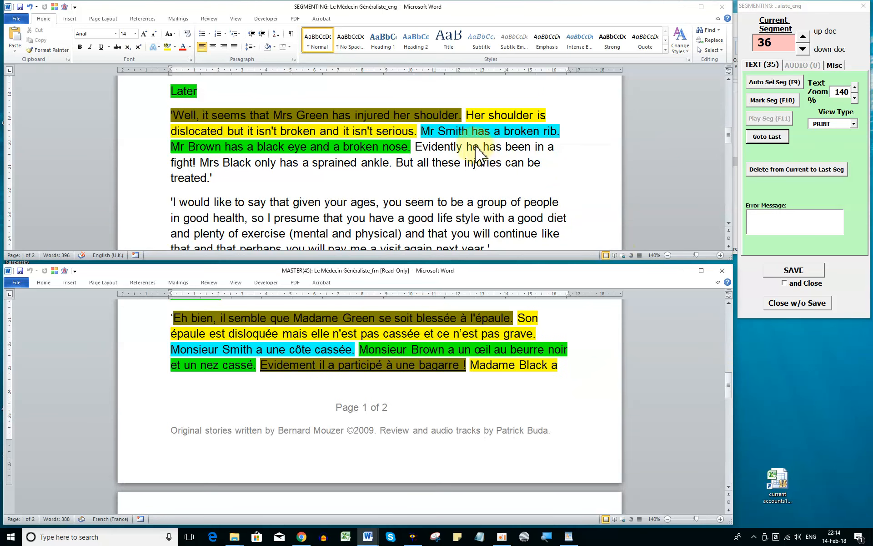
{"action": "left_click", "coordinate": [446, 147]}
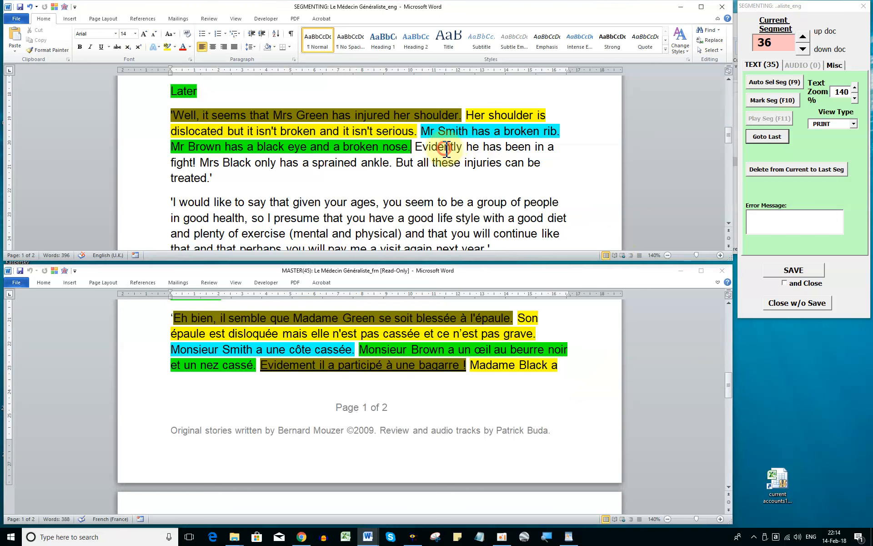
{"action": "key", "text": "F9"}
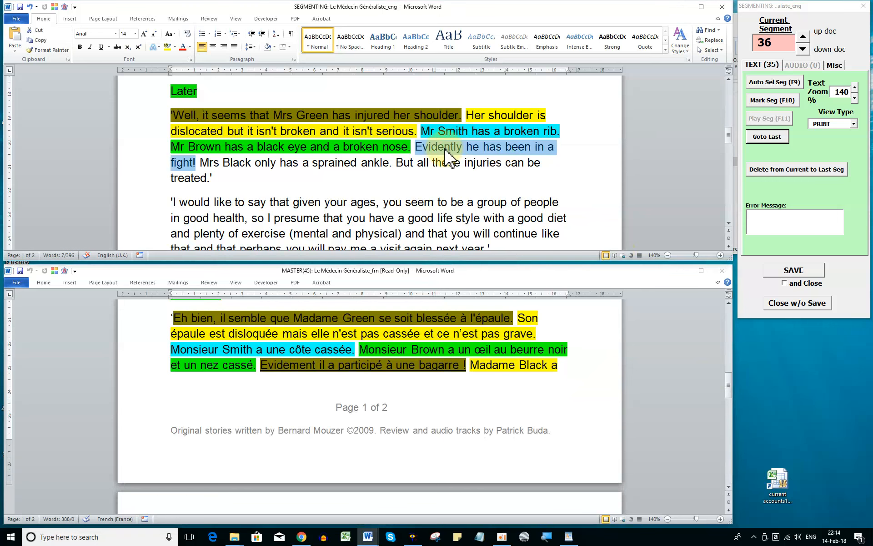
{"action": "key", "text": "F10"}
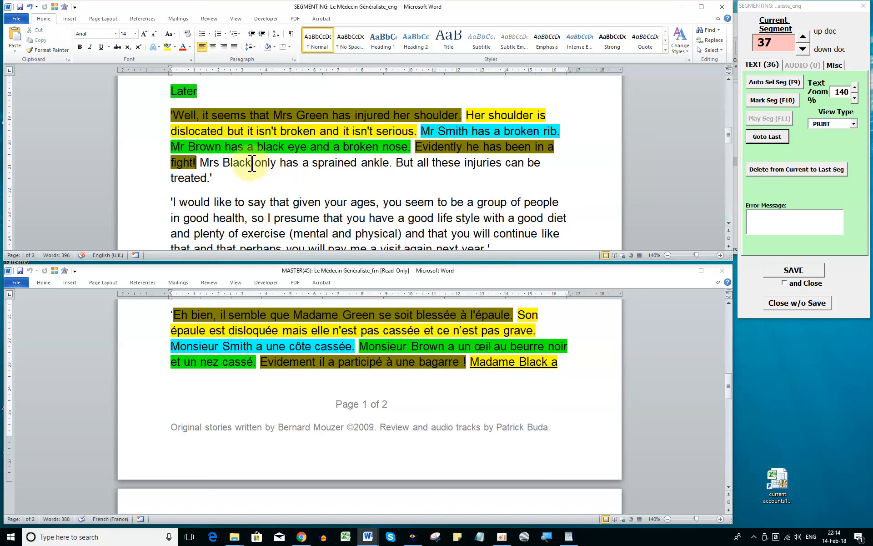
{"action": "key", "text": "F9"}
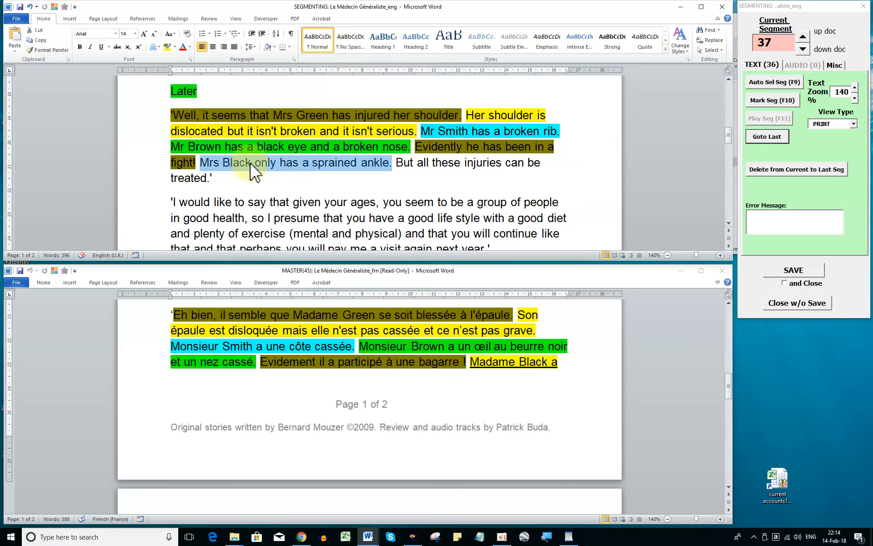
{"action": "key", "text": "F10"}
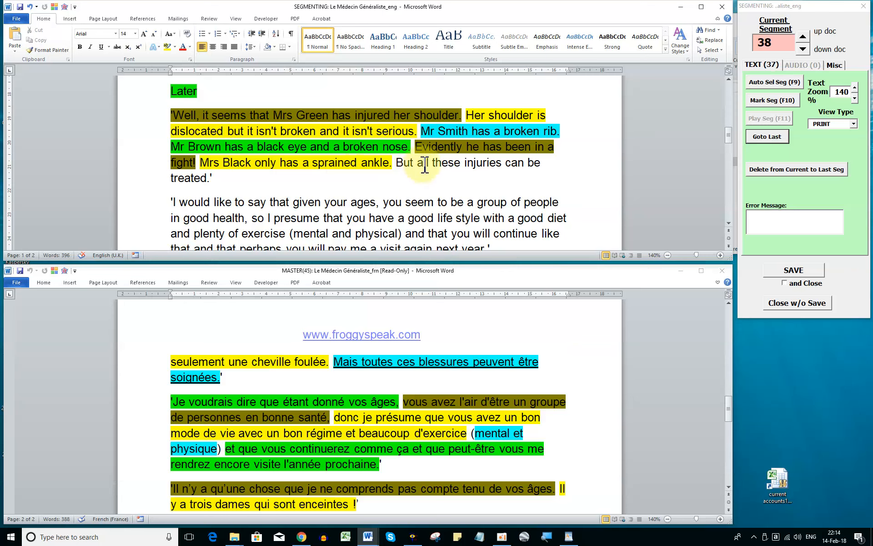
{"action": "key", "text": "F9"}
{"action": "key", "text": "F10"}
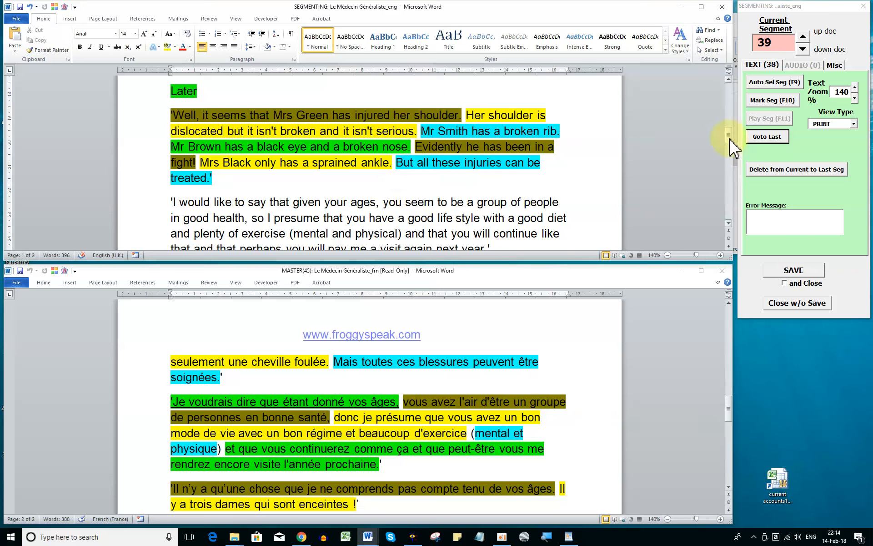
Mark "I would like to say that given your ages" and "you seem to be a group of people in good health" as segments 39 and 40.
{"action": "scroll", "coordinate": [730, 143], "scroll_direction": "down", "scroll_amount": 1}
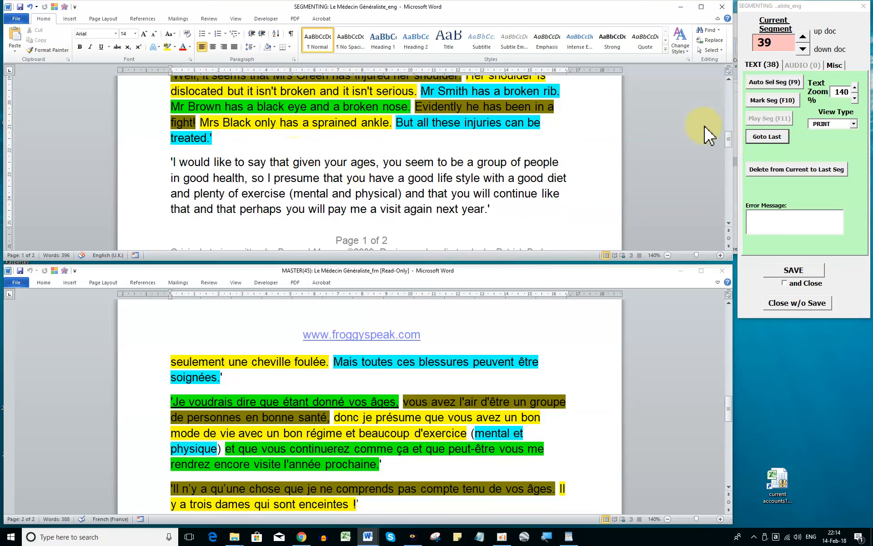
{"action": "scroll", "coordinate": [729, 145], "scroll_direction": "down", "scroll_amount": 1}
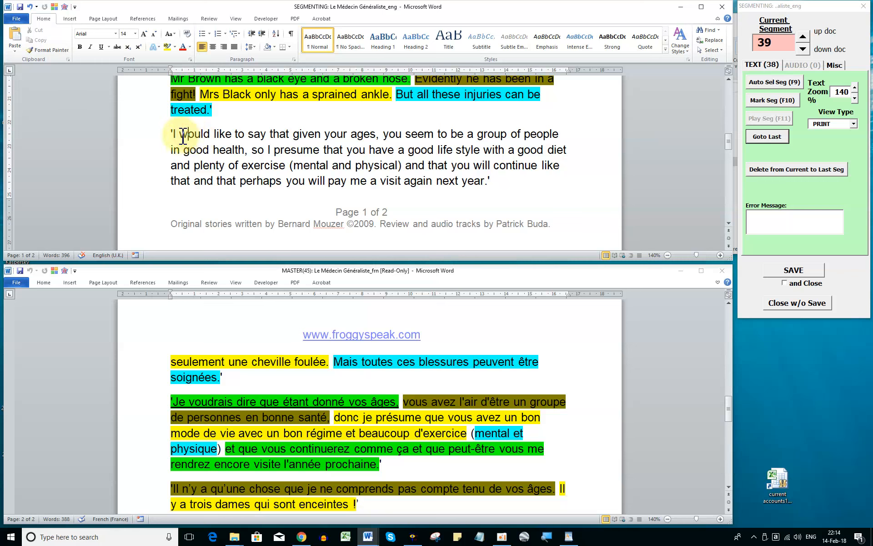
{"action": "left_click_drag", "start_coordinate": [173, 133], "coordinate": [376, 137]}
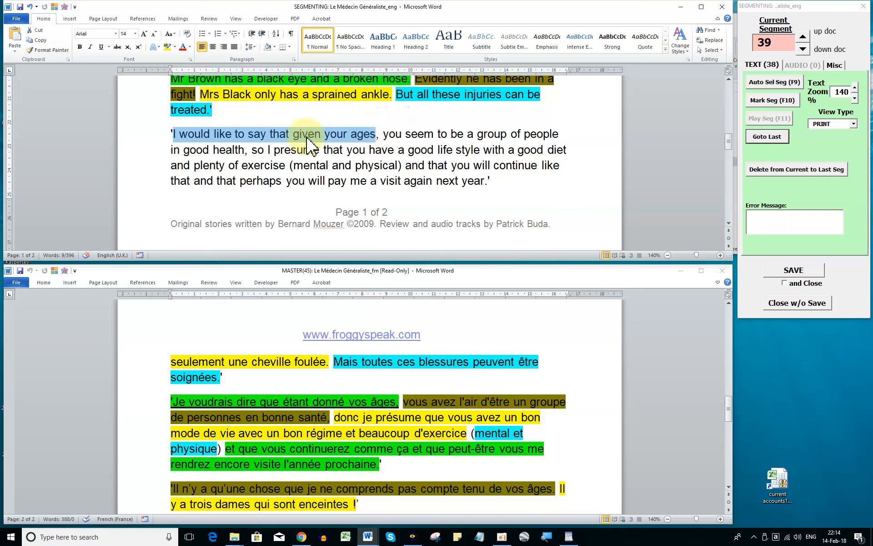
{"action": "key", "text": "F10"}
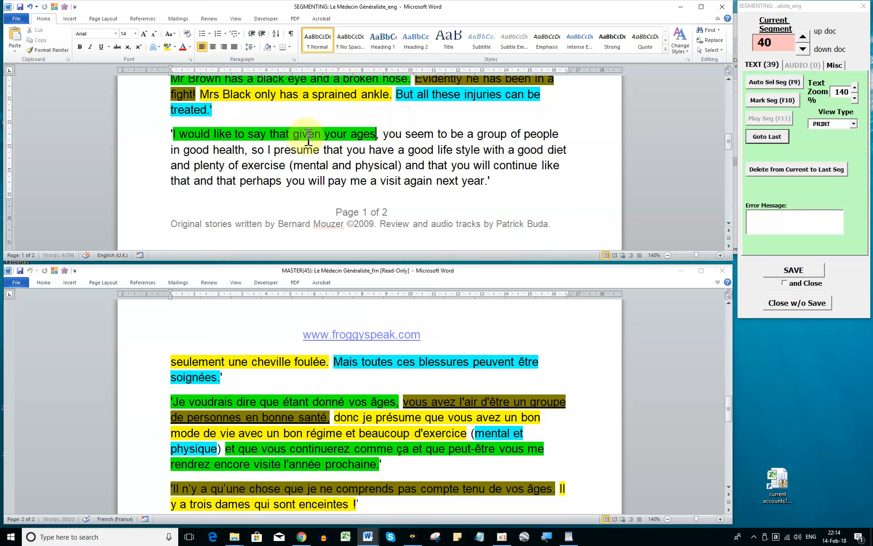
{"action": "mouse_move", "coordinate": [386, 133]}
{"action": "left_mouse_down"}
{"action": "mouse_move", "coordinate": [460, 150]}
{"action": "mouse_move", "coordinate": [347, 150]}
{"action": "mouse_move", "coordinate": [293, 166]}
{"action": "mouse_move", "coordinate": [249, 152]}
{"action": "left_mouse_up"}
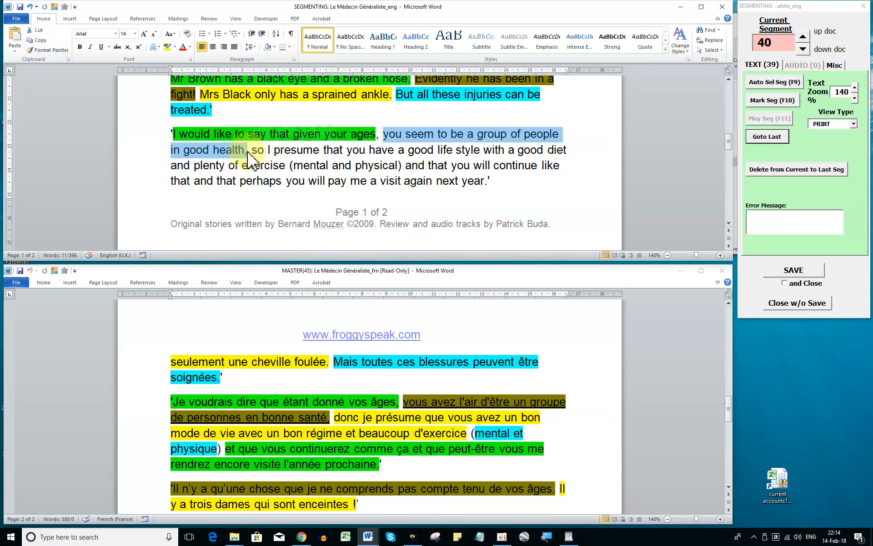
{"action": "key", "text": "F10"}
Mark the clause from "so I presume" to "exercise", the words "mental and physical" and the rest of the paragraph as segments 41 to 43.
{"action": "left_click_drag", "start_coordinate": [256, 150], "coordinate": [379, 165]}
{"action": "key", "text": "F10"}
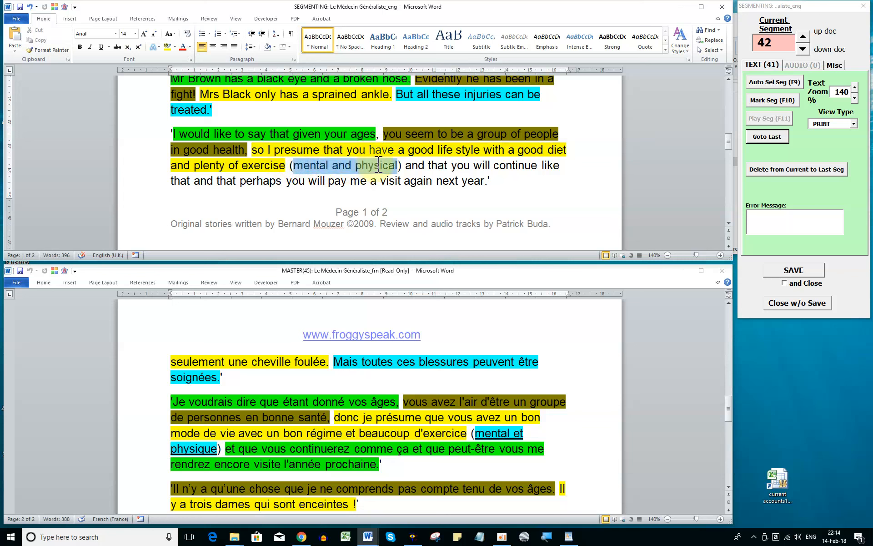
{"action": "key", "text": "F10"}
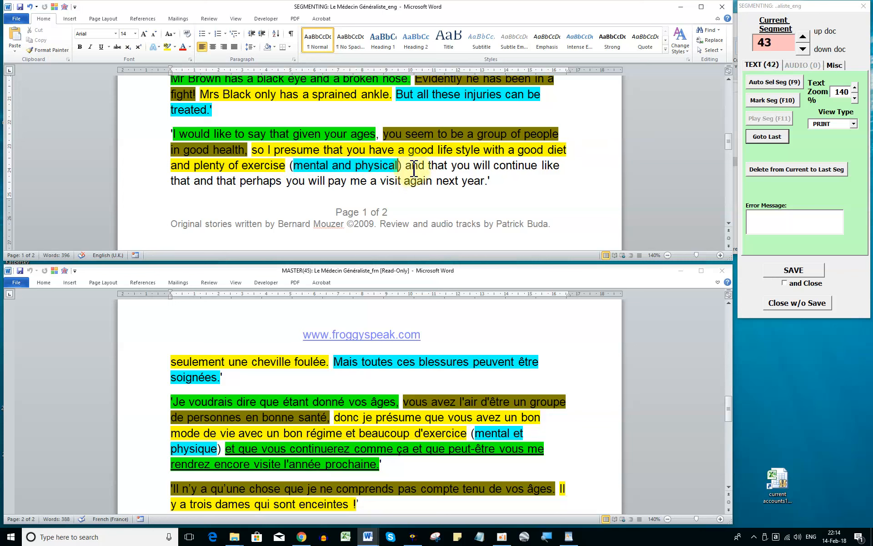
{"action": "left_click_drag", "start_coordinate": [405, 166], "coordinate": [468, 181]}
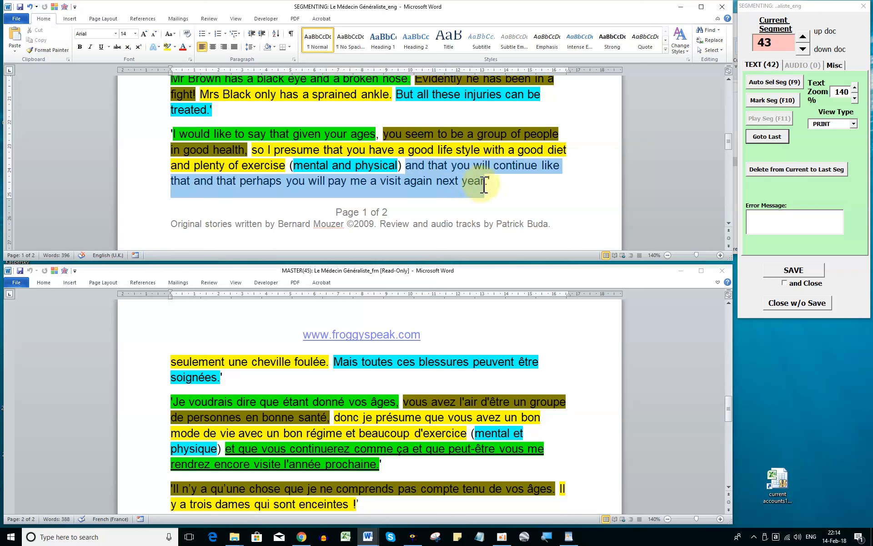
{"action": "key", "text": "F10"}
Mark the two sentences on page 2, beginning "There is only one thing" and "There are three ladies", as segments 44 and 45.
{"action": "left_click_drag", "start_coordinate": [731, 149], "coordinate": [731, 165]}
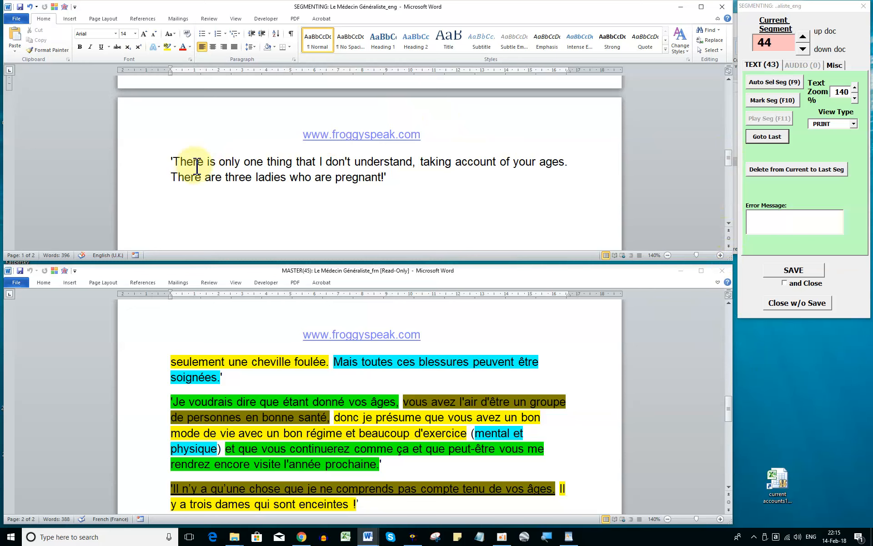
{"action": "left_click", "coordinate": [214, 162]}
{"action": "key", "text": "F9"}
{"action": "key", "text": "F10"}
{"action": "left_click", "coordinate": [208, 178]}
{"action": "key", "text": "F9"}
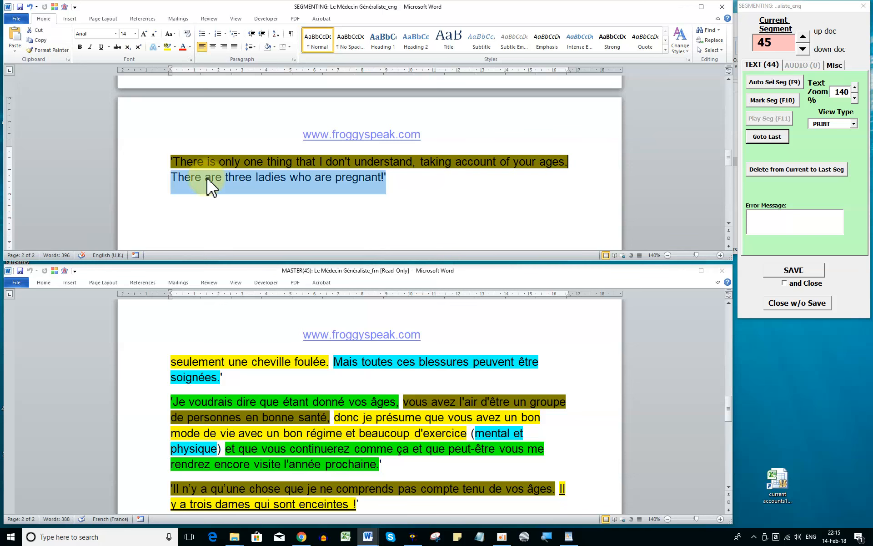
{"action": "key", "text": "F10"}
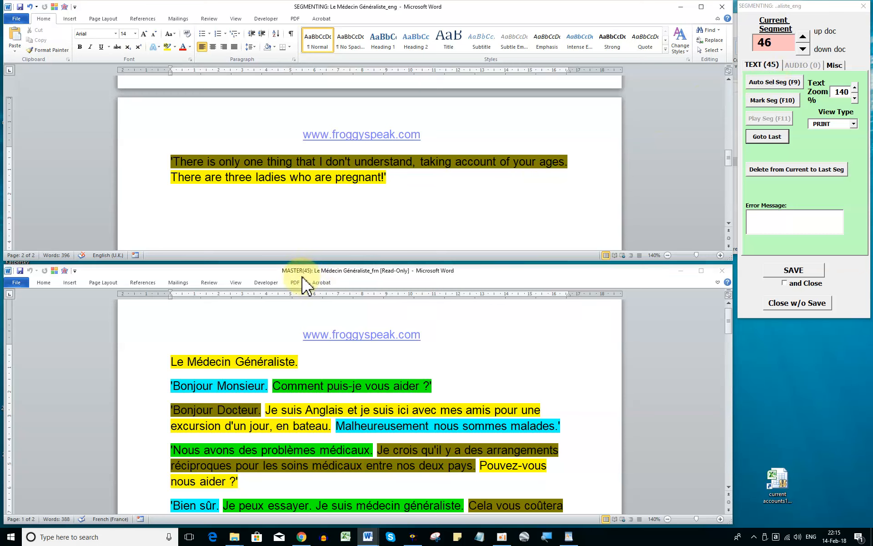
Compare the segment counts of the French master and the English text under magnification.
{"action": "key", "text": "super+plus"}
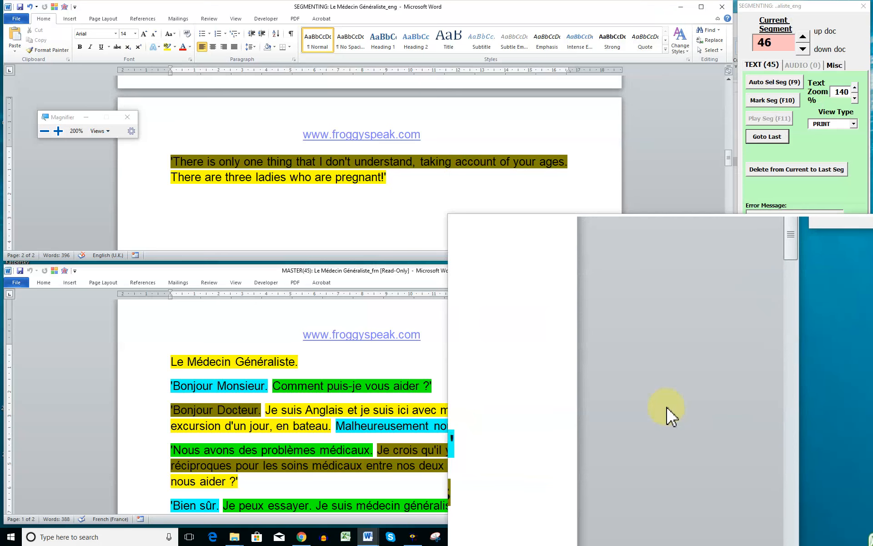
{"action": "key", "text": "super+Escape"}
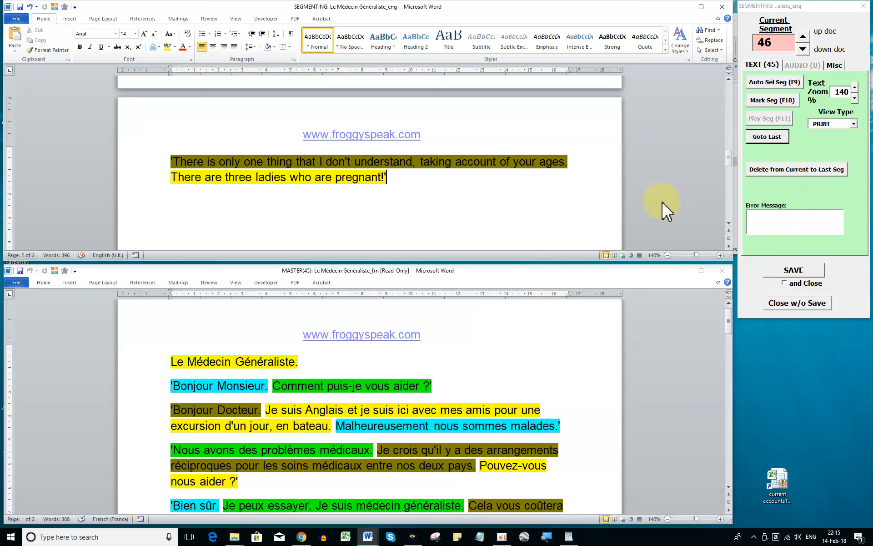
Flag the English segmentation as complete and enter "dem" as its author.
{"action": "left_click", "coordinate": [836, 65]}
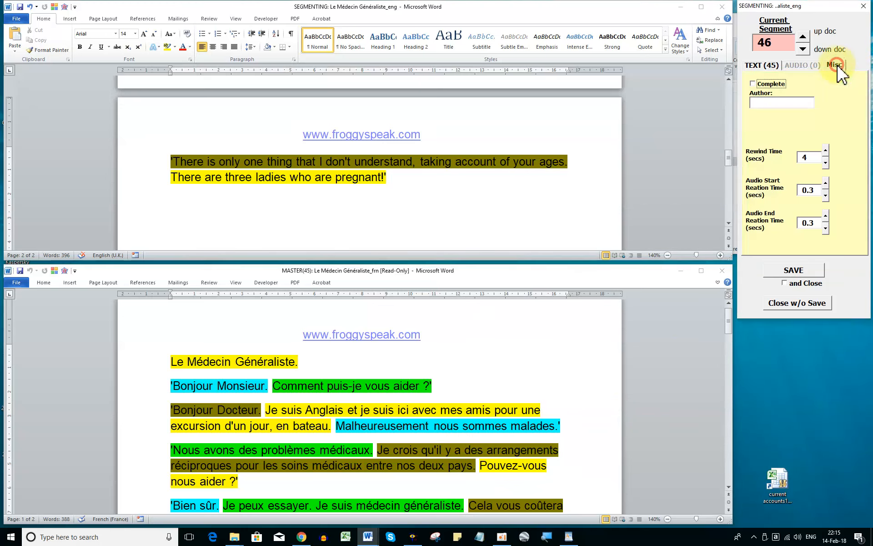
{"action": "left_click", "coordinate": [753, 84]}
{"action": "type", "text": "dem"}
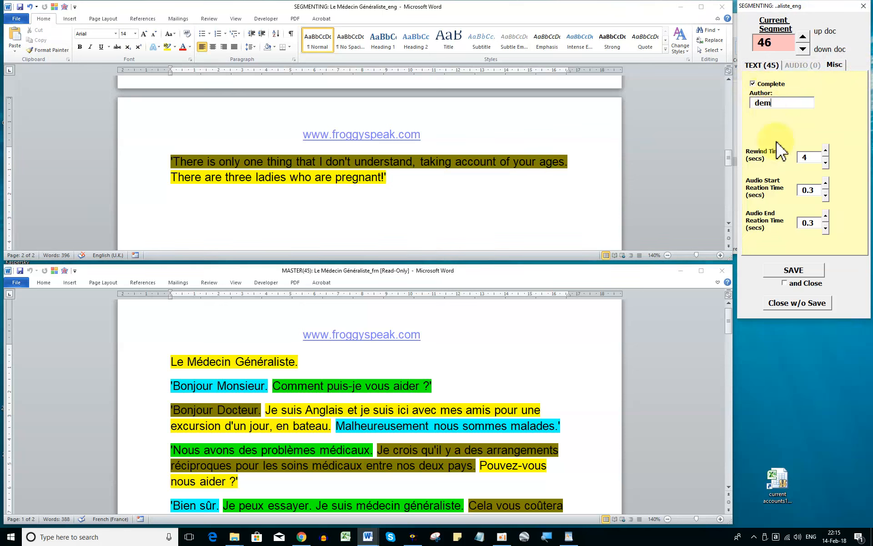
Save the English segmentation and close the segmenting session.
{"action": "left_click", "coordinate": [790, 282]}
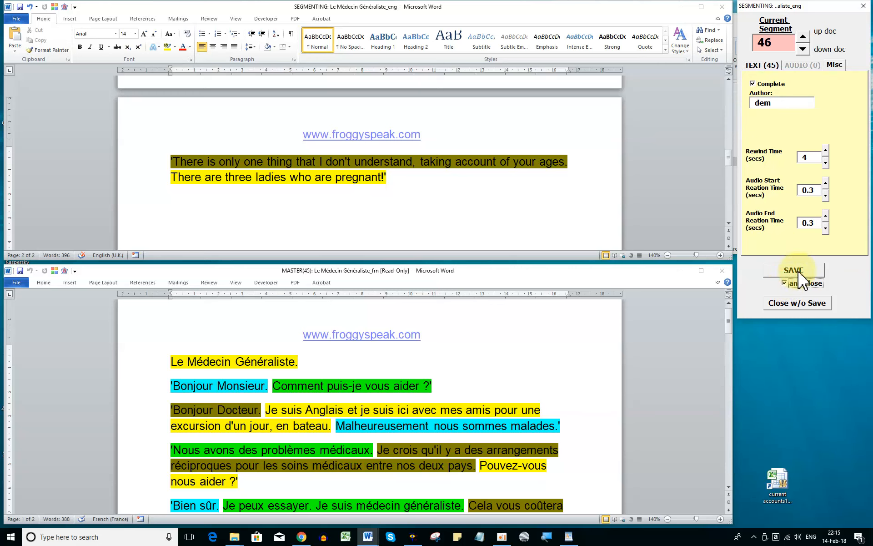
{"action": "left_click", "coordinate": [793, 270]}
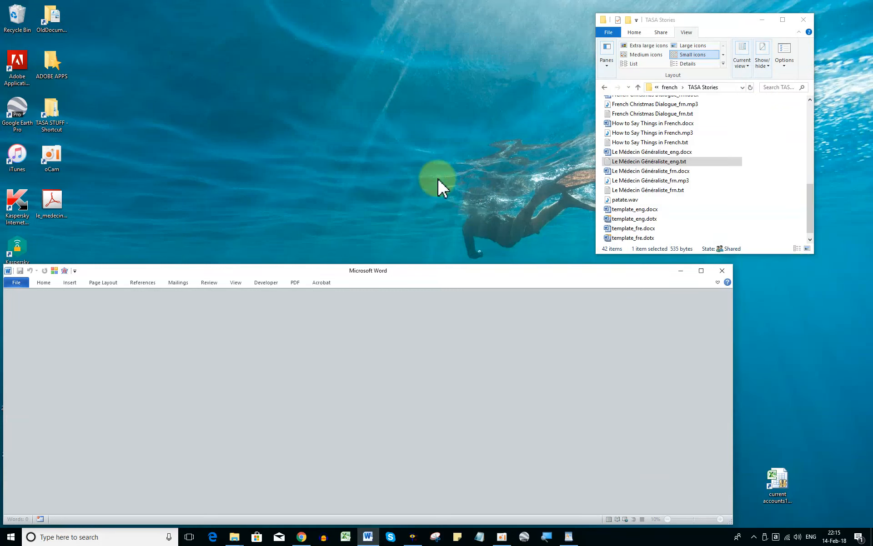
Examine the English and French Le Médecin Généraliste files in the TASA Stories folder under magnification.
{"action": "key", "text": "super+plus"}
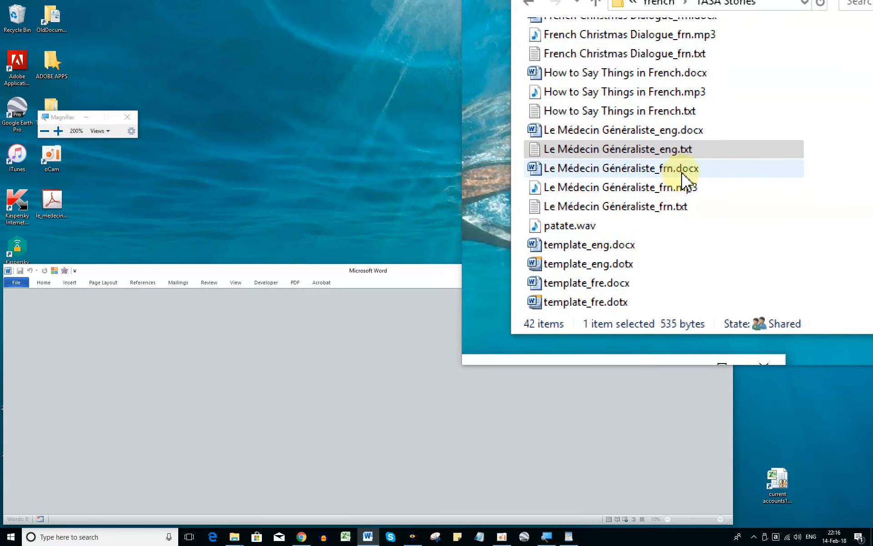
{"action": "left_click", "coordinate": [694, 131]}
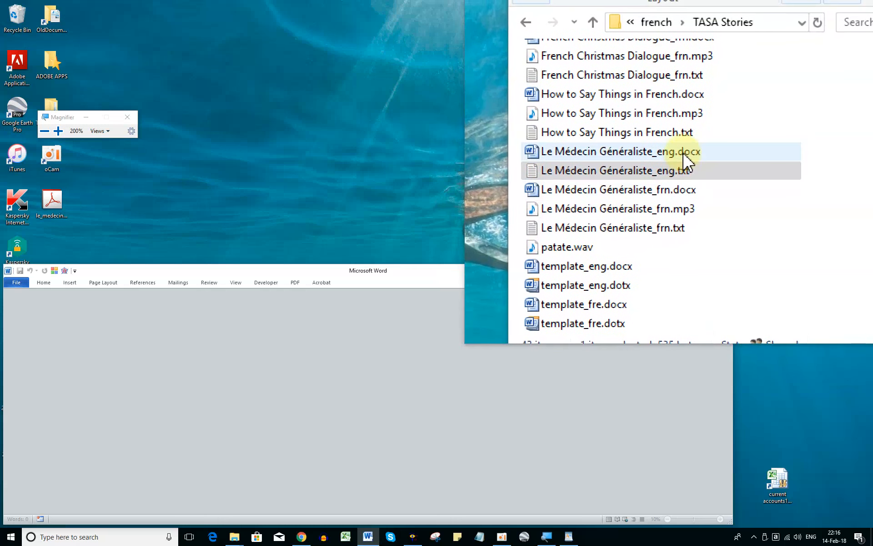
{"action": "left_click", "coordinate": [683, 167]}
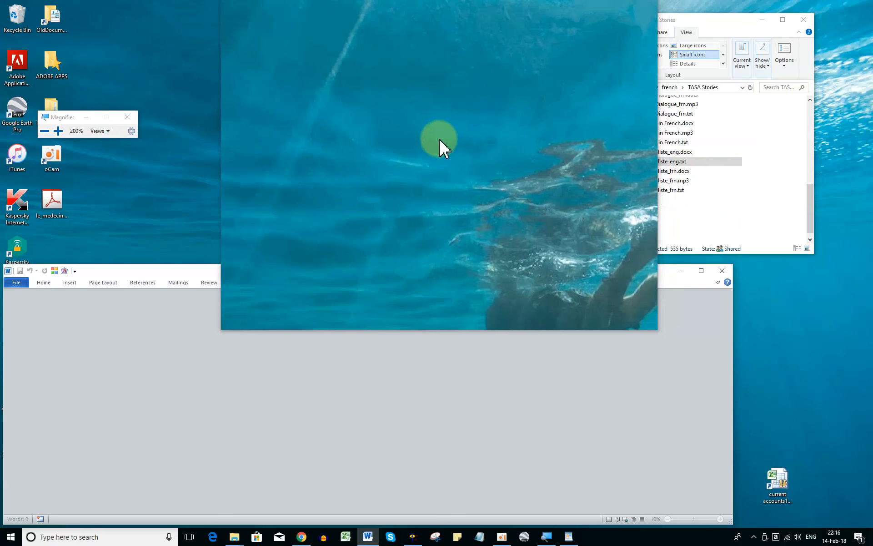
{"action": "key", "text": "super+Escape"}
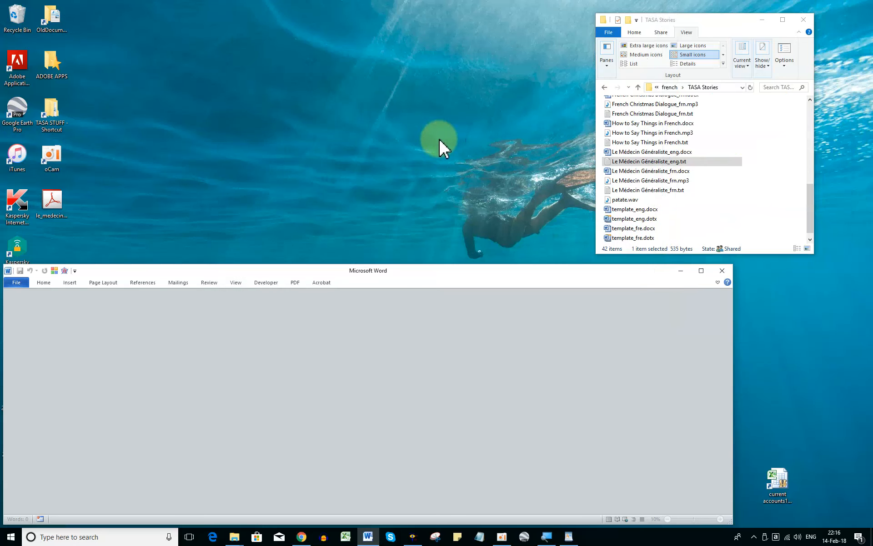
Load Le Médecin Généraliste_eng.docx and Le Médecin Généraliste_frn.docx into TASA and examine their segmentation status under magnification.
{"action": "left_click", "coordinate": [64, 270]}
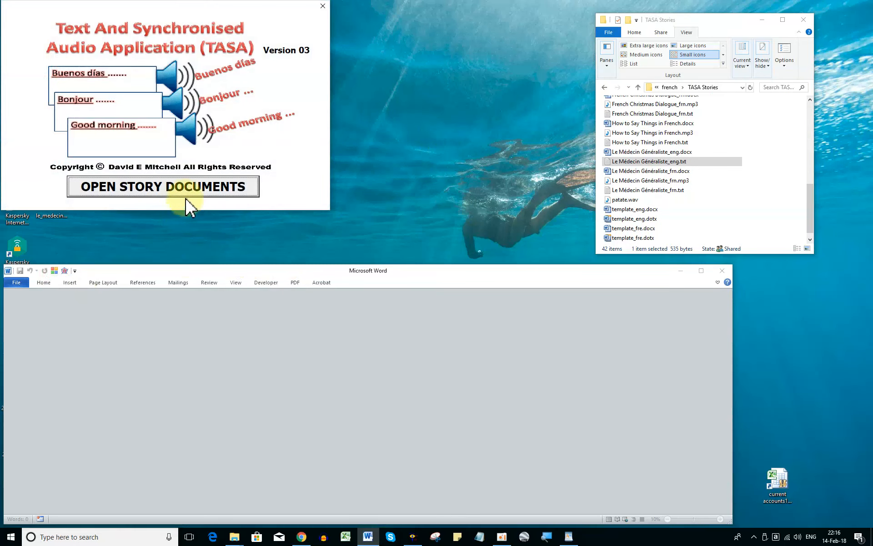
{"action": "left_click", "coordinate": [189, 194]}
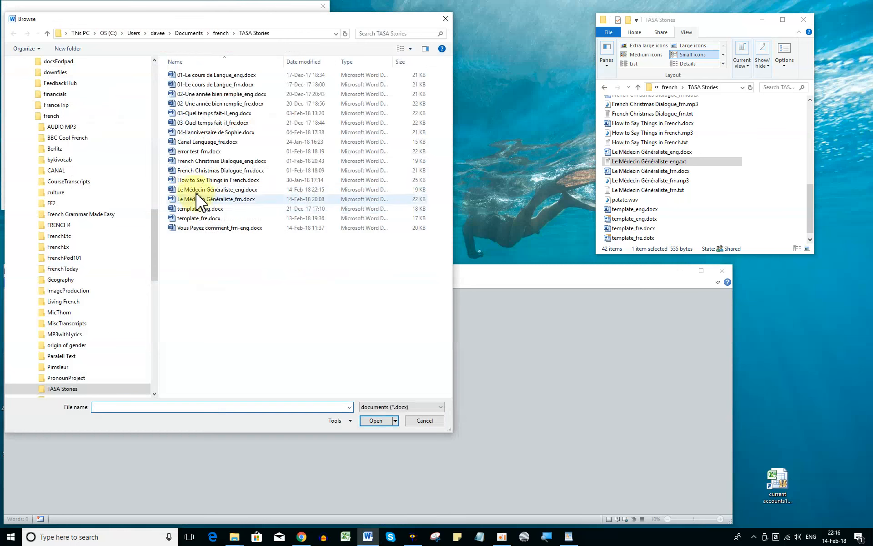
{"action": "left_click", "coordinate": [195, 189]}
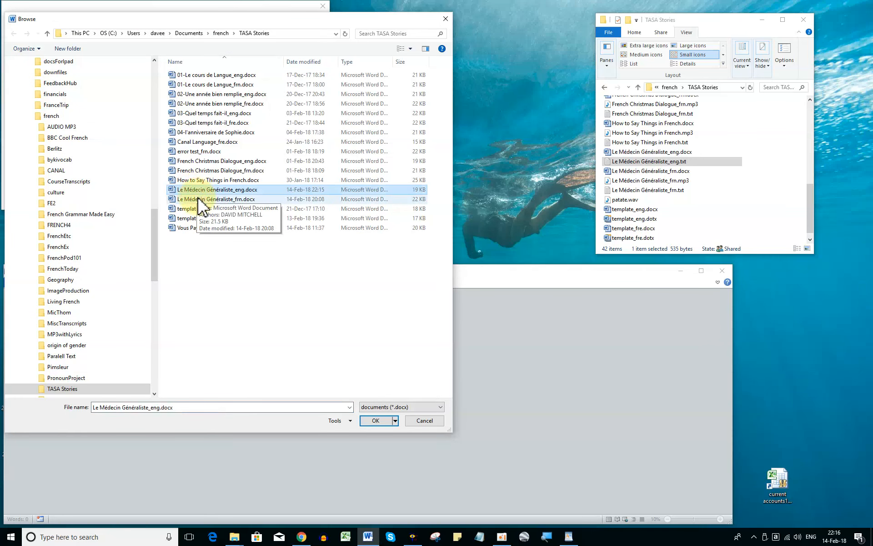
{"action": "left_click", "coordinate": [199, 200], "text": "ctrl"}
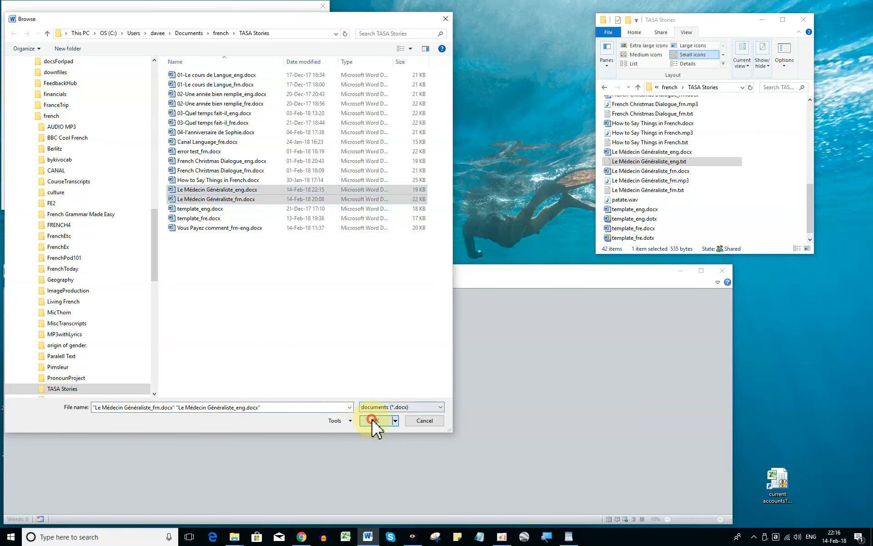
{"action": "left_click", "coordinate": [375, 421]}
{"action": "left_click_drag", "start_coordinate": [401, 304], "coordinate": [443, 123]}
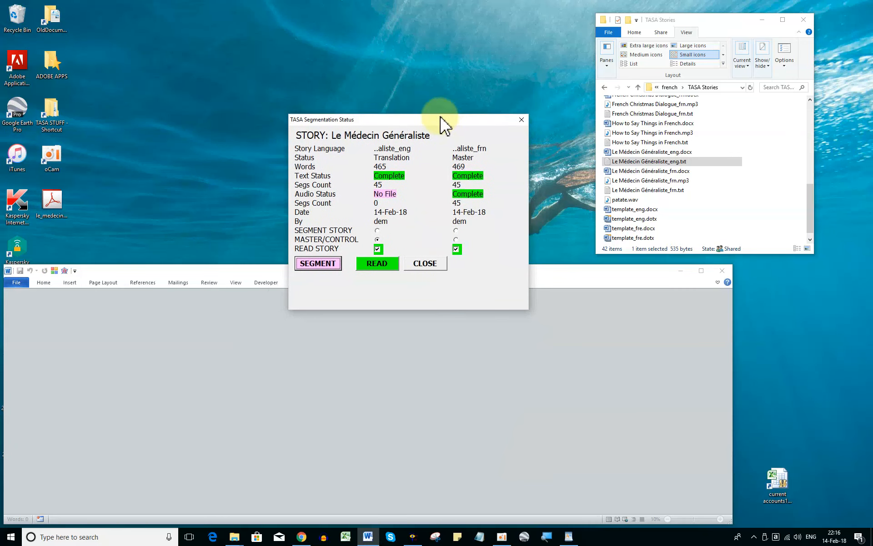
{"action": "key", "text": "super+plus"}
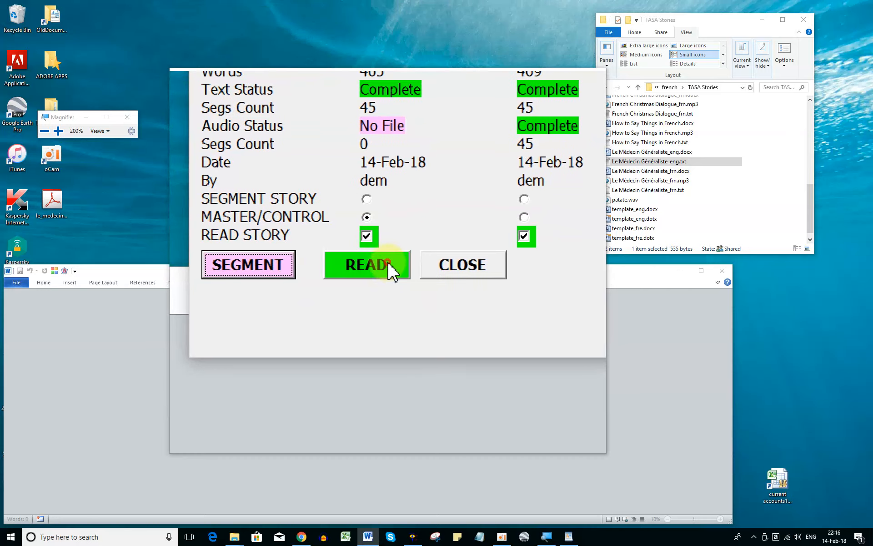
Read both documents with English as the control, in PRINT view at 180% text zoom, and close the reading session.
{"action": "left_click", "coordinate": [390, 266]}
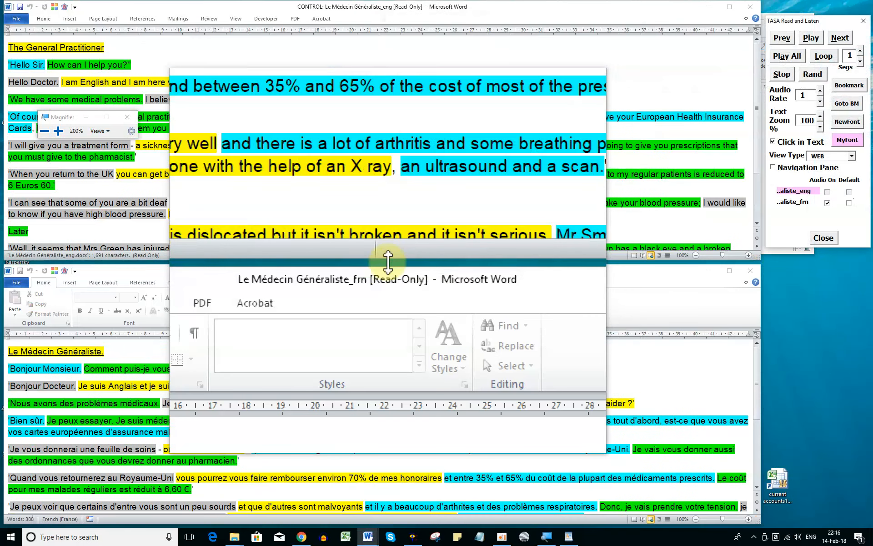
{"action": "key", "text": "super+Escape"}
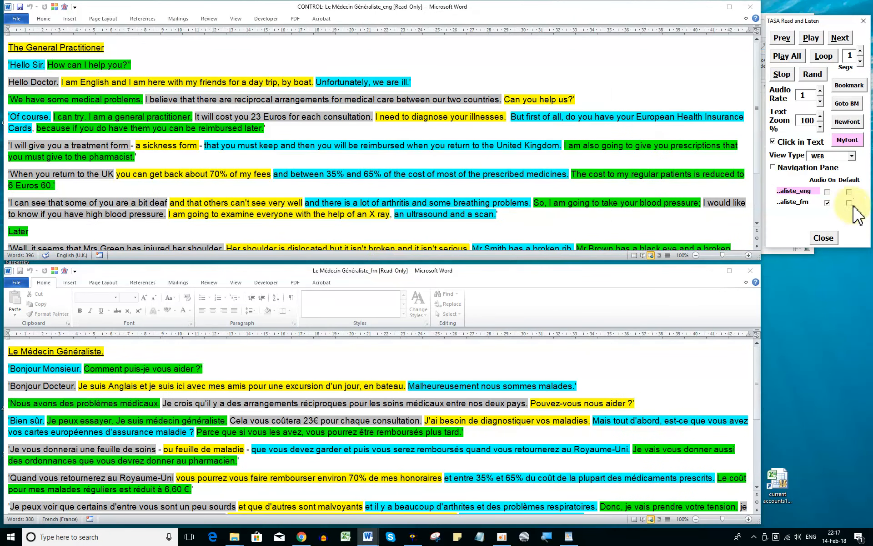
{"action": "left_click", "coordinate": [852, 155]}
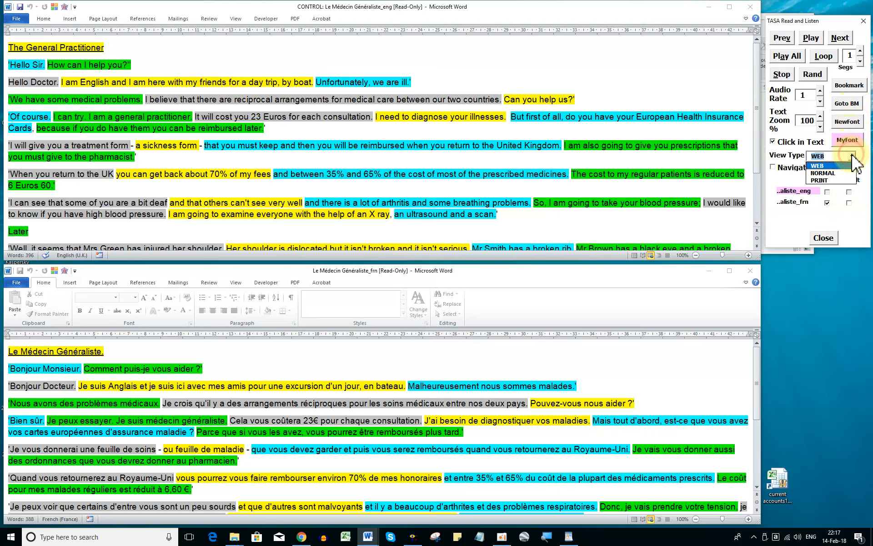
{"action": "left_click", "coordinate": [825, 180]}
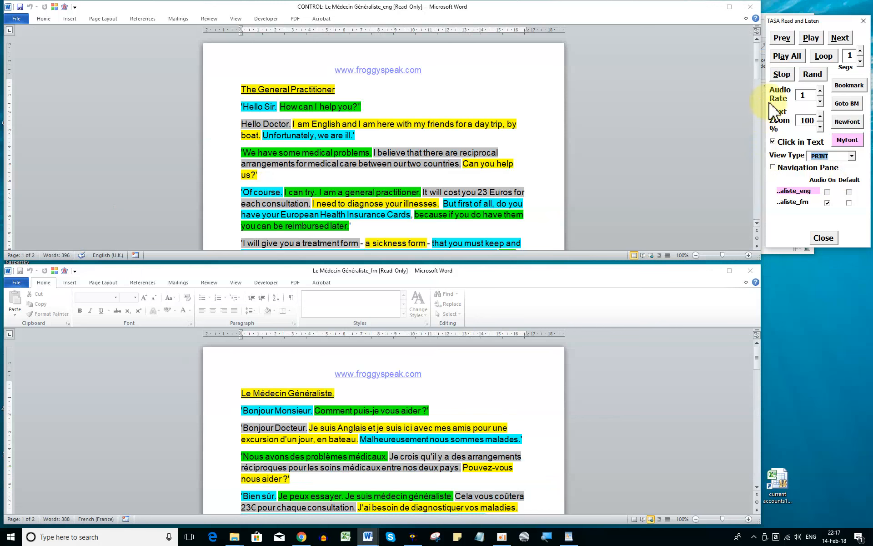
{"action": "left_click", "coordinate": [821, 115]}
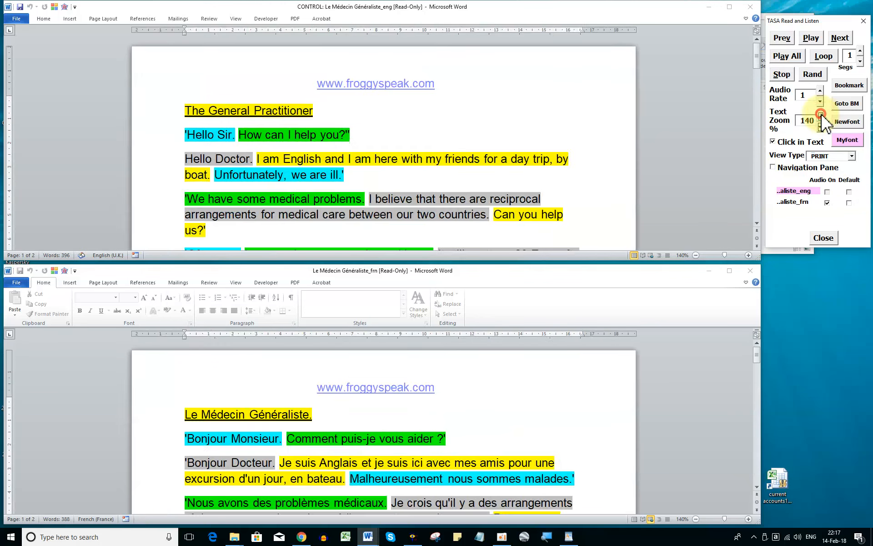
{"action": "left_click", "coordinate": [821, 115]}
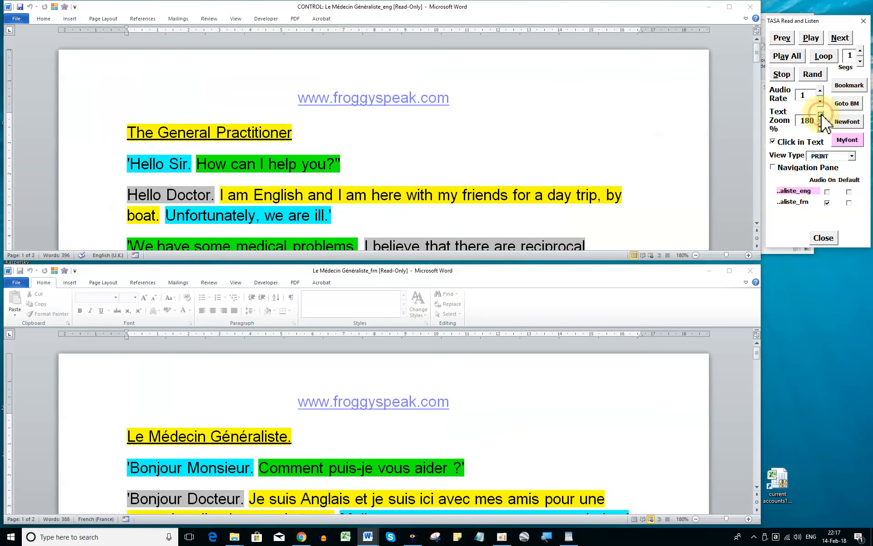
{"action": "left_click_drag", "start_coordinate": [758, 57], "coordinate": [759, 61]}
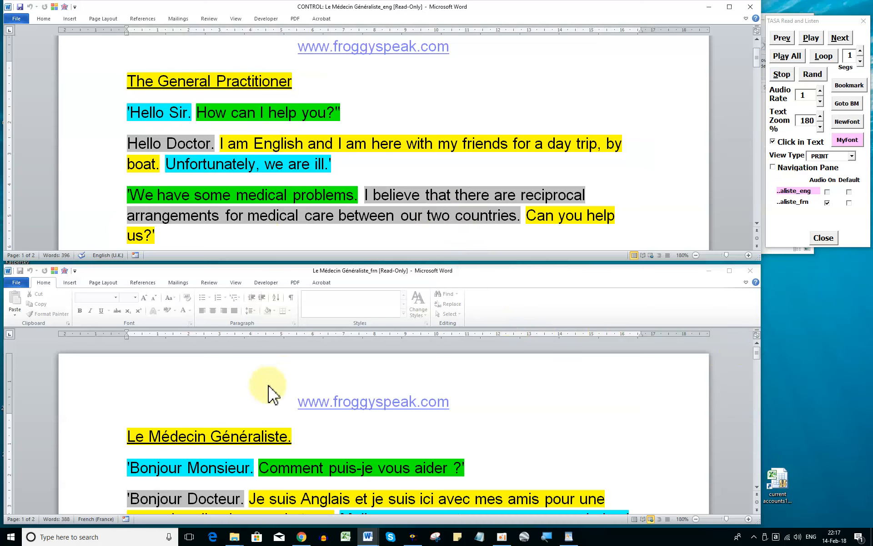
{"action": "left_click", "coordinate": [818, 238]}
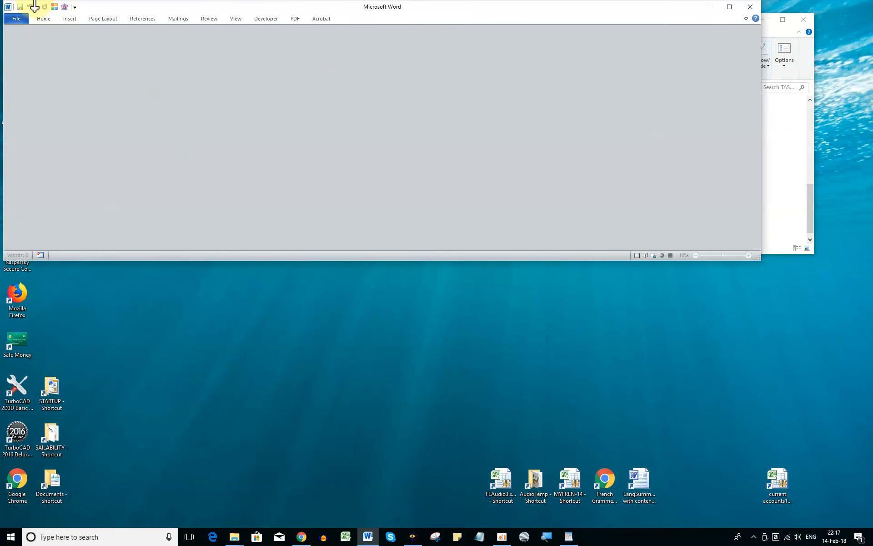
Reload the English and French Le Médecin Généraliste documents in TASA and open them for reading with French as the master/control.
{"action": "left_click", "coordinate": [54, 6]}
{"action": "left_click", "coordinate": [146, 193]}
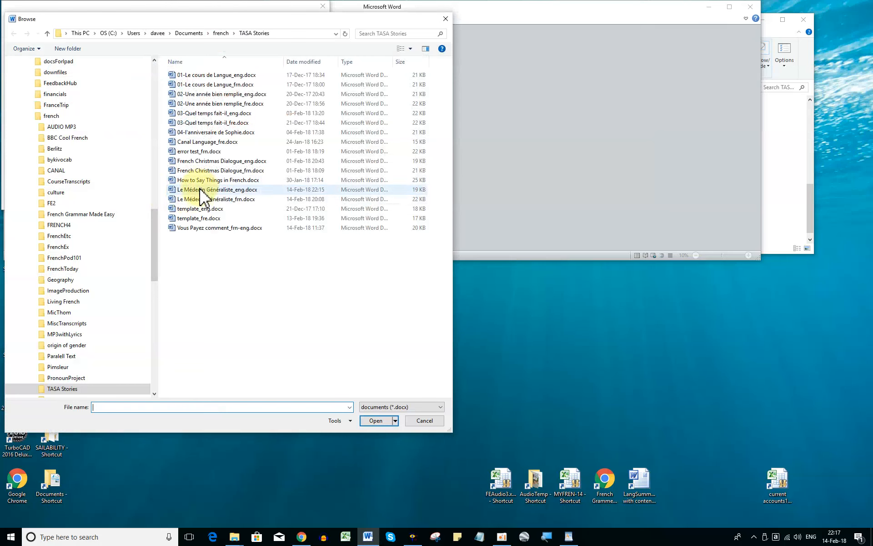
{"action": "left_click", "coordinate": [202, 189]}
{"action": "left_click", "coordinate": [200, 199], "text": "ctrl"}
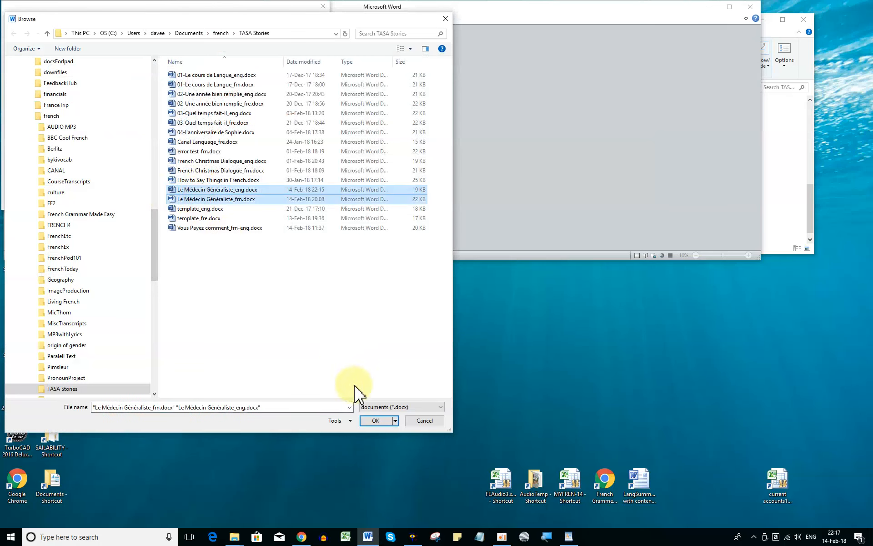
{"action": "left_click", "coordinate": [375, 421]}
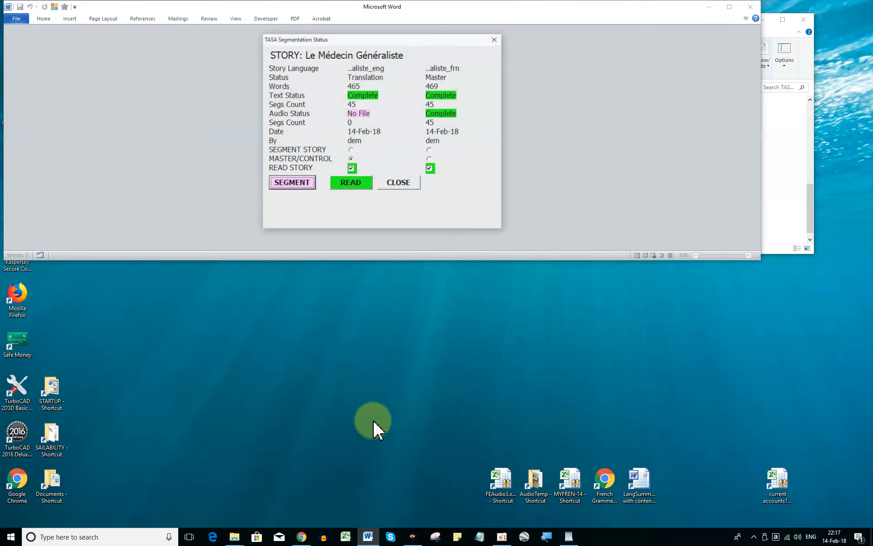
{"action": "left_click", "coordinate": [429, 159]}
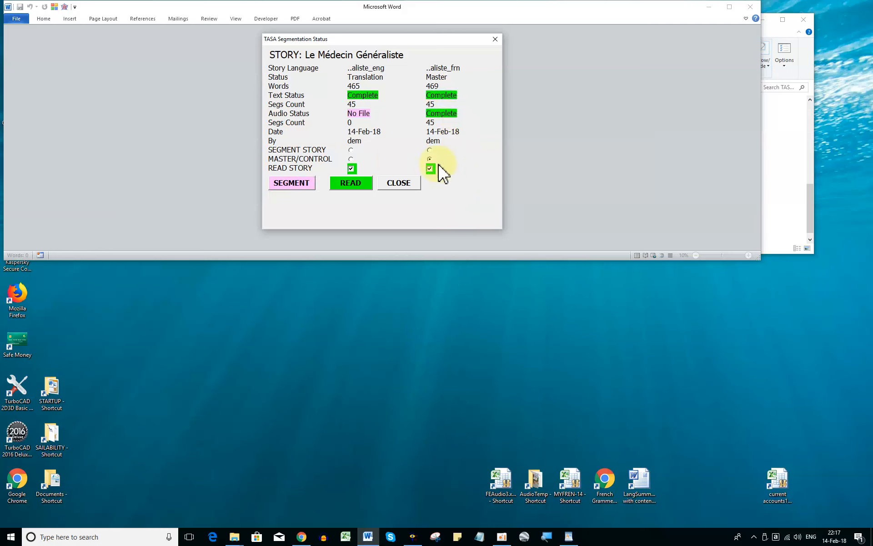
{"action": "left_click", "coordinate": [365, 182]}
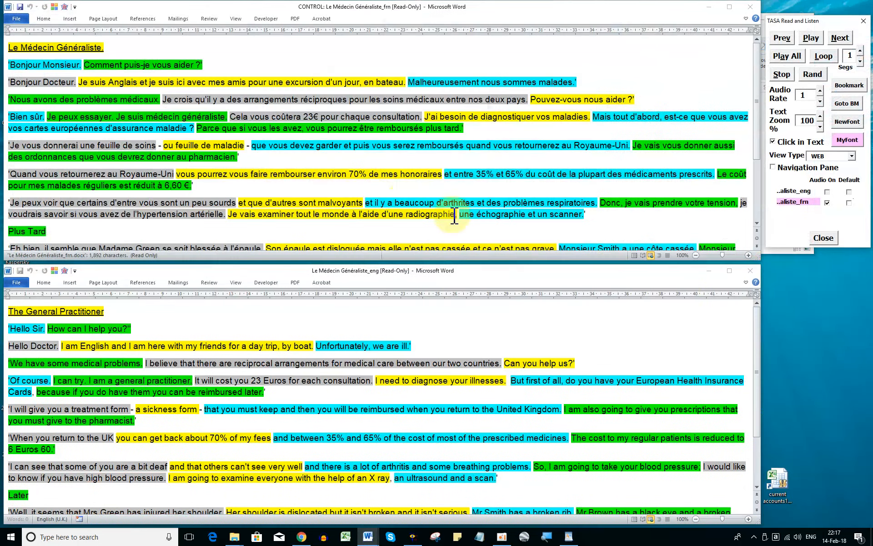
Show both documents in PRINT view at 160% text zoom and enlarge the French document's window slightly downward.
{"action": "left_click", "coordinate": [844, 156]}
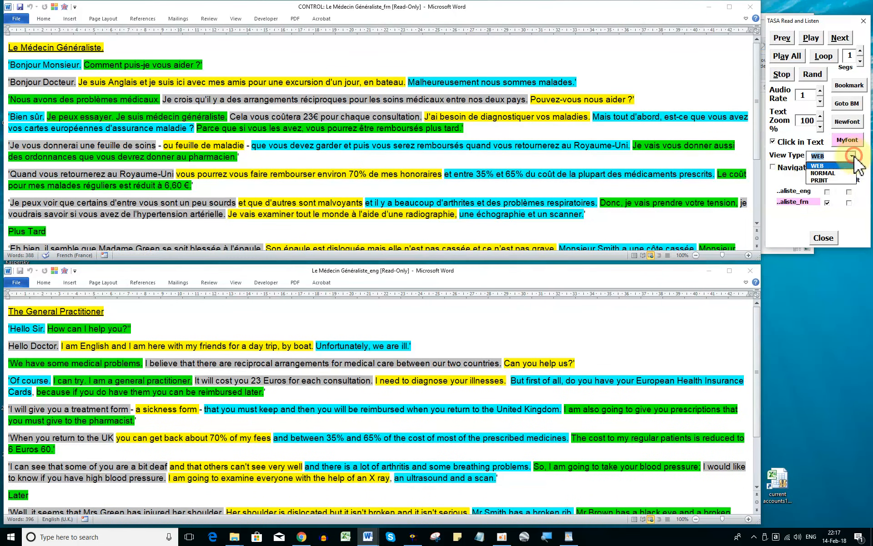
{"action": "left_click", "coordinate": [823, 180]}
{"action": "left_click", "coordinate": [821, 116]}
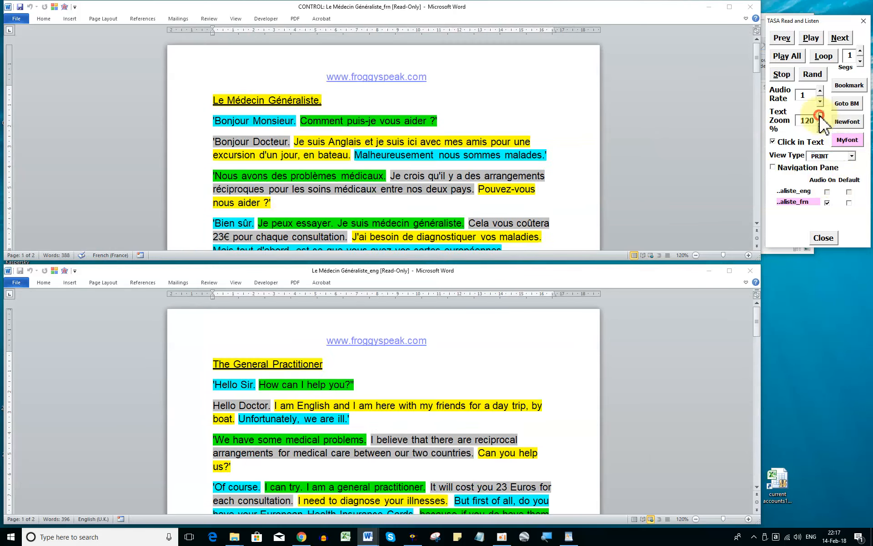
{"action": "left_click", "coordinate": [820, 116]}
{"action": "left_click", "coordinate": [821, 117]}
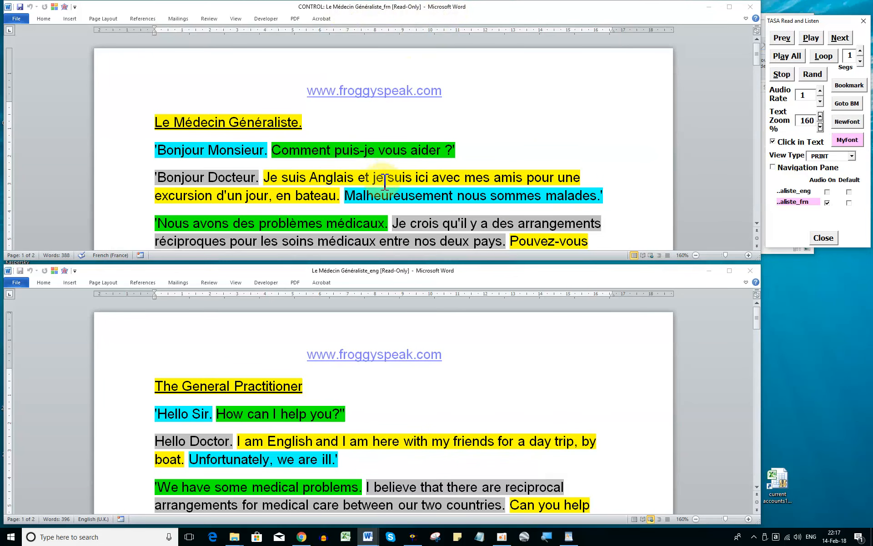
{"action": "left_click_drag", "start_coordinate": [477, 265], "coordinate": [477, 276]}
{"action": "left_click_drag", "start_coordinate": [547, 262], "coordinate": [546, 273]}
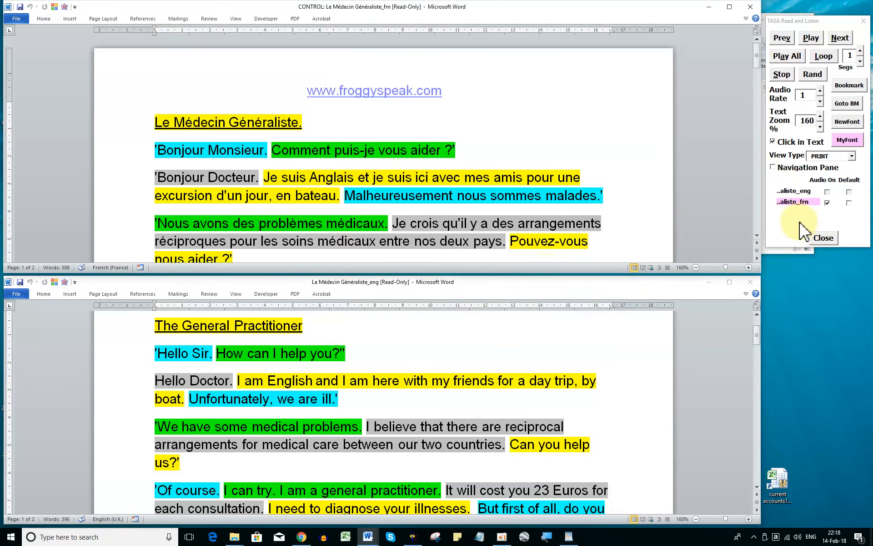
Try out the French segments "Comment puis-je vous aider ?" and "Je suis Anglais", and the English segment "I would like to say that given your ages".
{"action": "left_click", "coordinate": [354, 147]}
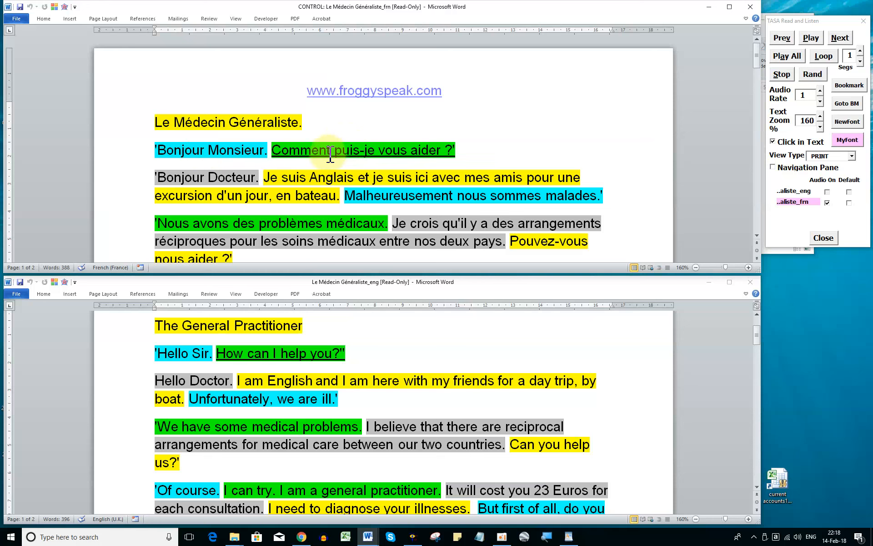
{"action": "left_click", "coordinate": [339, 179]}
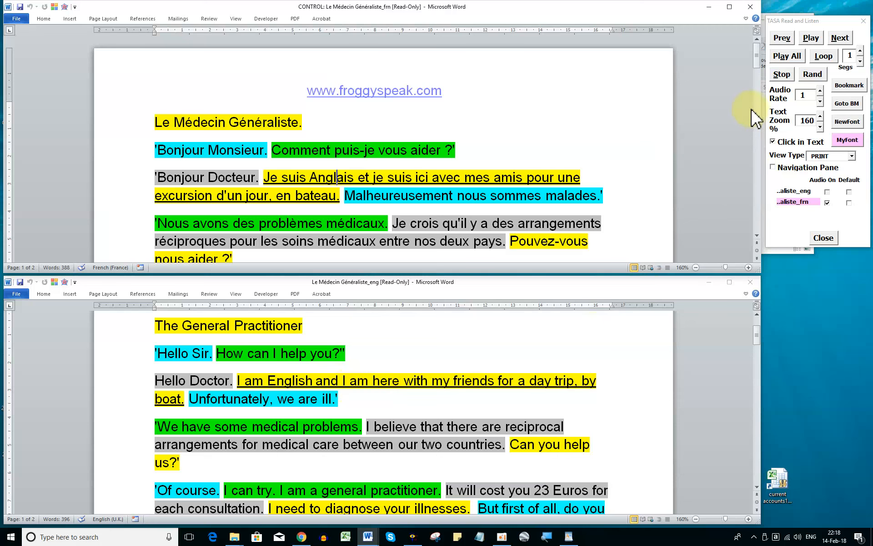
{"action": "left_click_drag", "start_coordinate": [757, 337], "coordinate": [757, 389]}
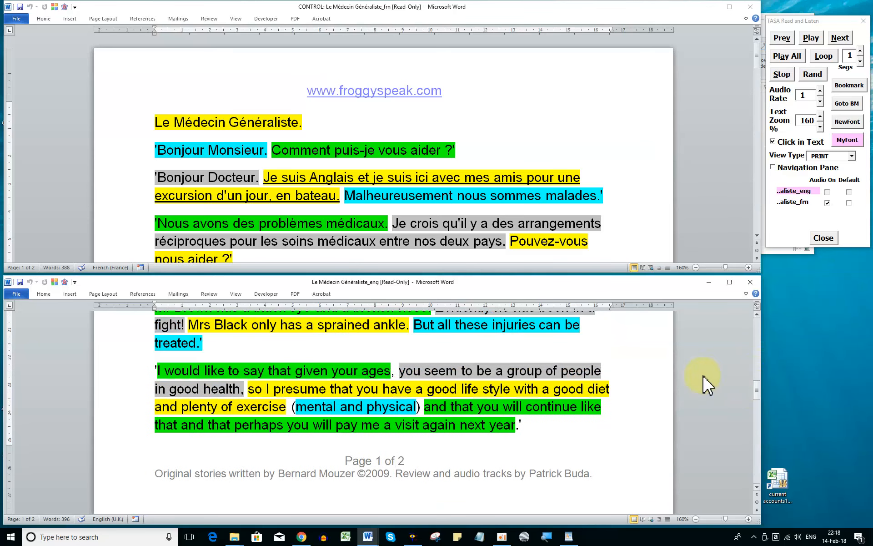
{"action": "left_click", "coordinate": [313, 371]}
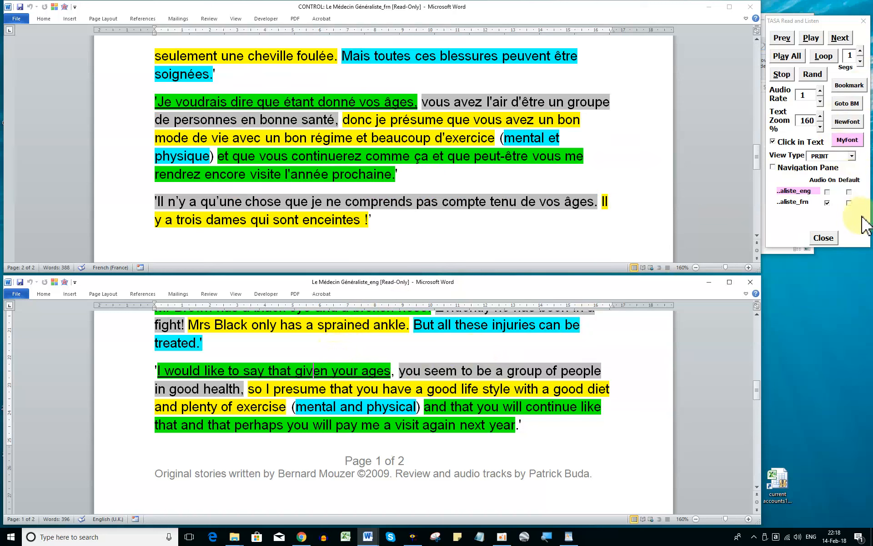
Make French the default audio, try it from the English segment beginning "I would like to say", and close the reading session.
{"action": "left_click", "coordinate": [848, 203]}
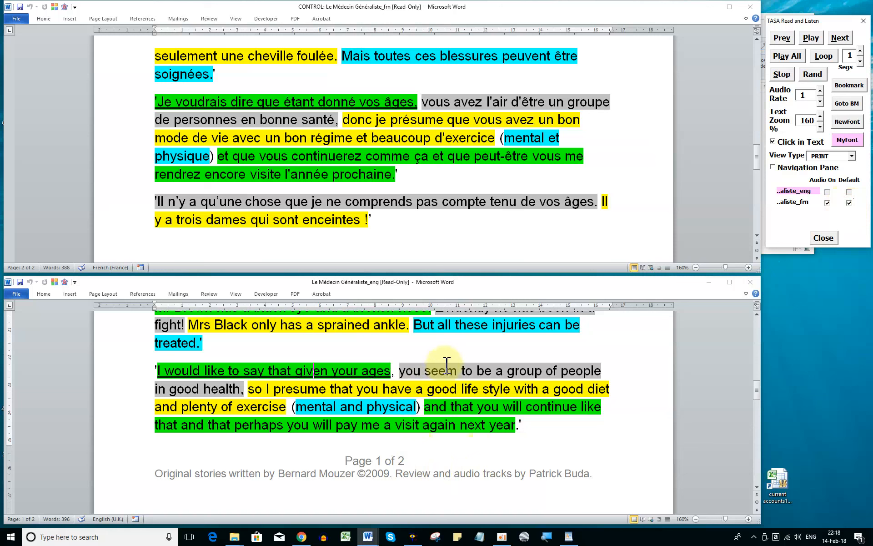
{"action": "left_click", "coordinate": [283, 371]}
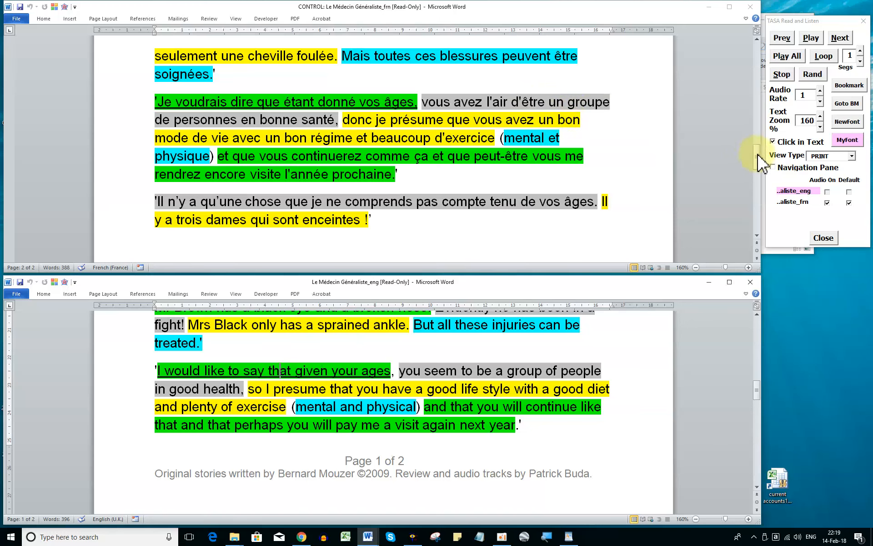
{"action": "left_click_drag", "start_coordinate": [757, 154], "coordinate": [758, 41]}
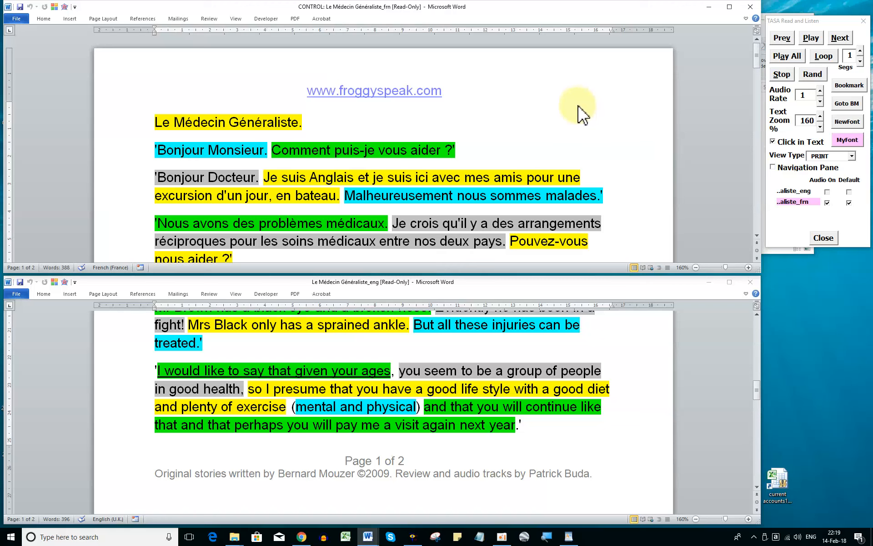
{"action": "left_click", "coordinate": [830, 238]}
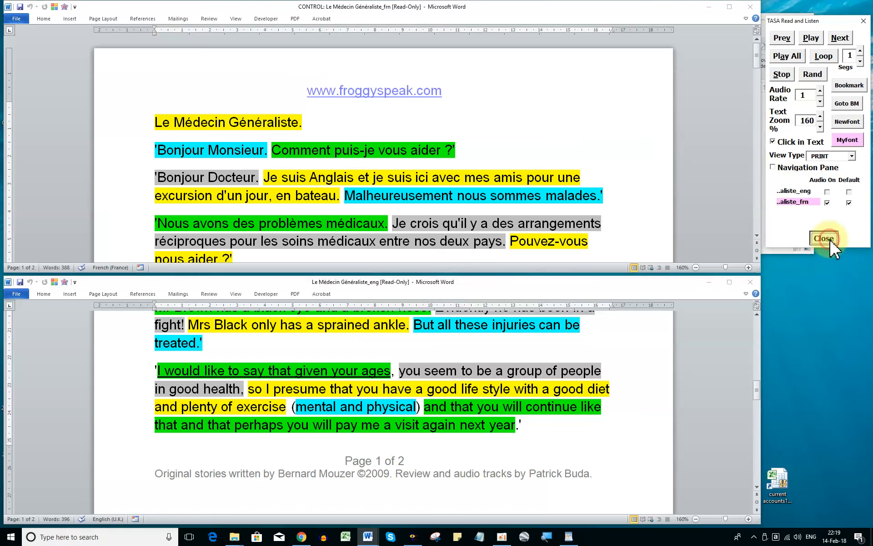